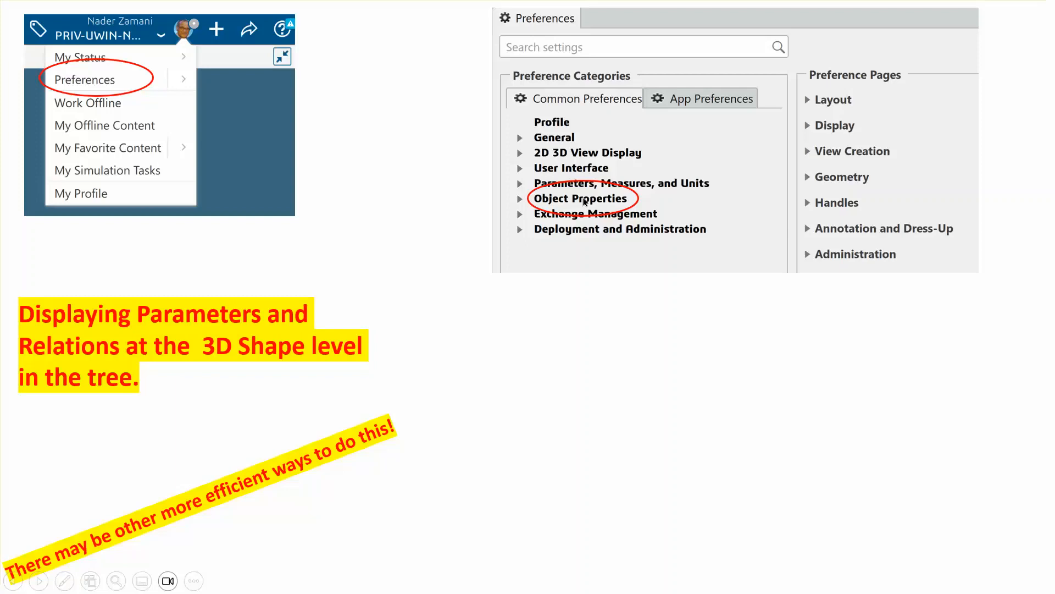
Step: Reveal the Preferences screenshot with Parameters and Relations ticked, then advance to the end of the slide show
left_click(548, 291)
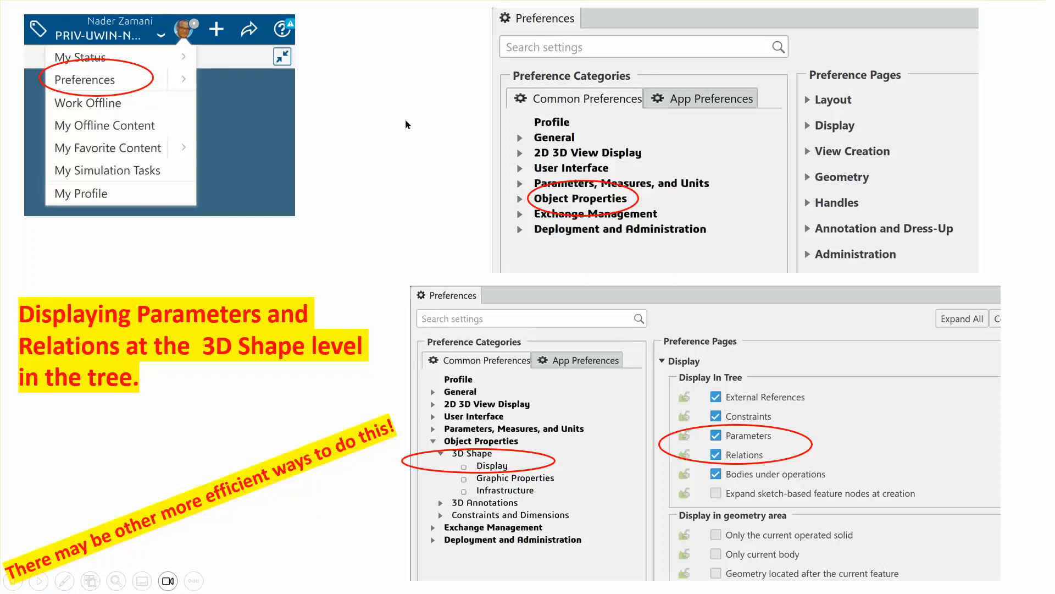
left_click(950, 168)
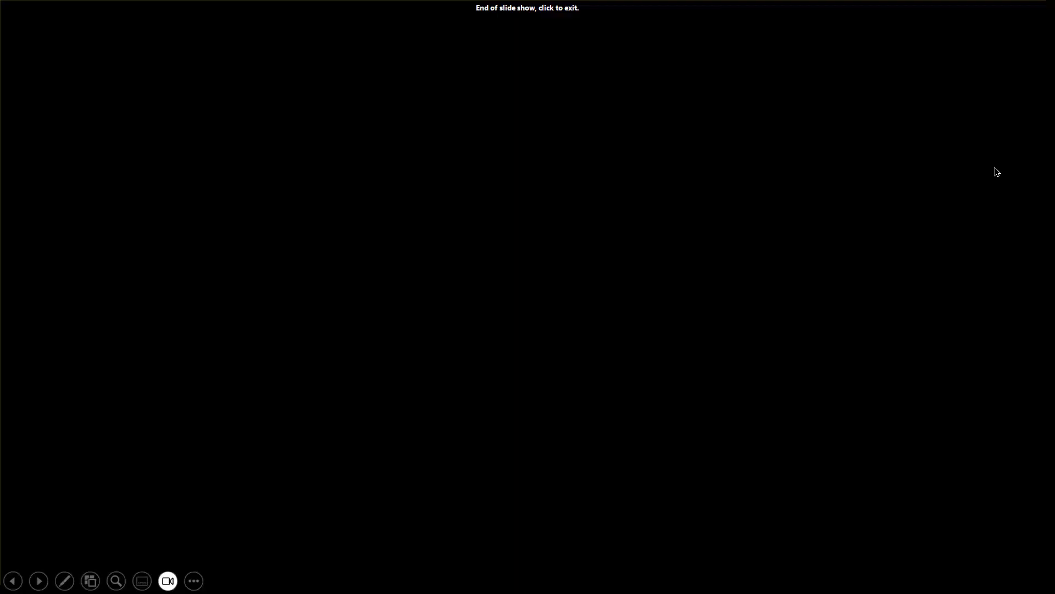
Step: Exit the slide show and bring the 3DEXPERIENCE CATIA Part Design window to the front
left_click(947, 160)
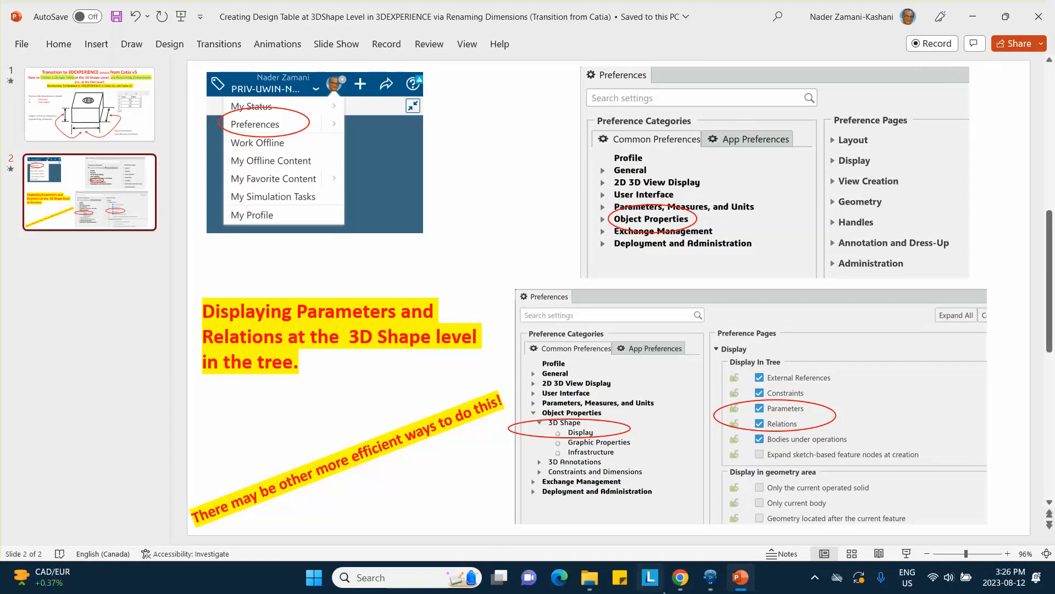
left_click(710, 577)
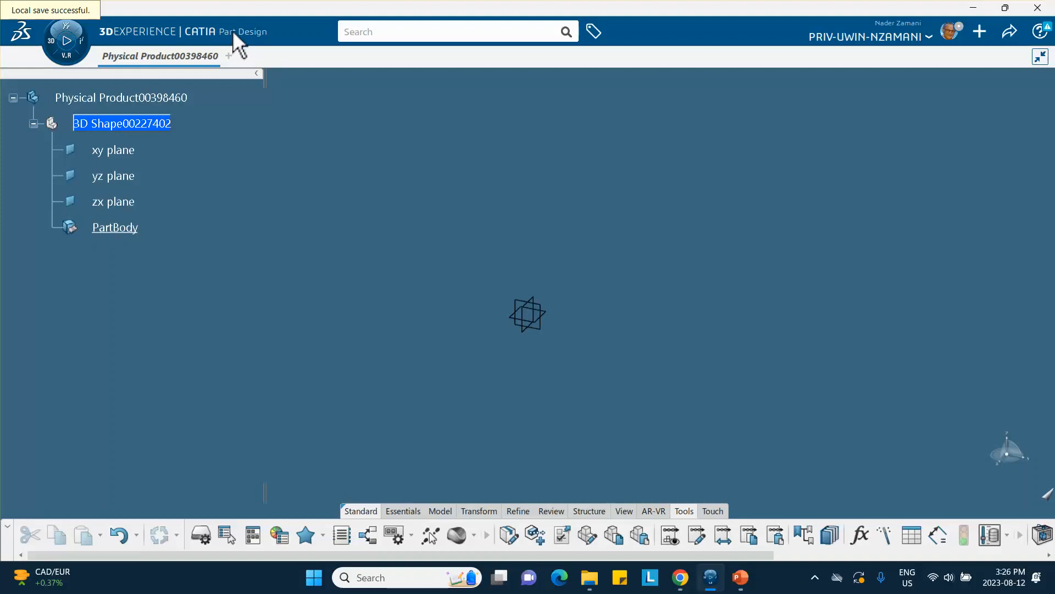
Step: Make 3D Shape00227402 the active part under Physical Product00398460 and show the Essentials commands
double_click(177, 97)
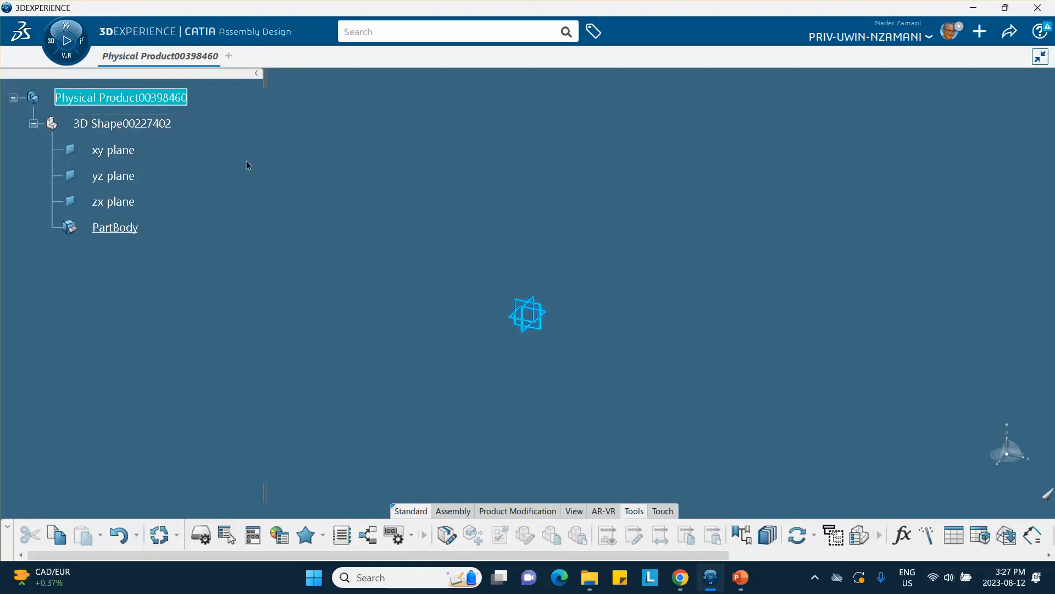
left_click(146, 122)
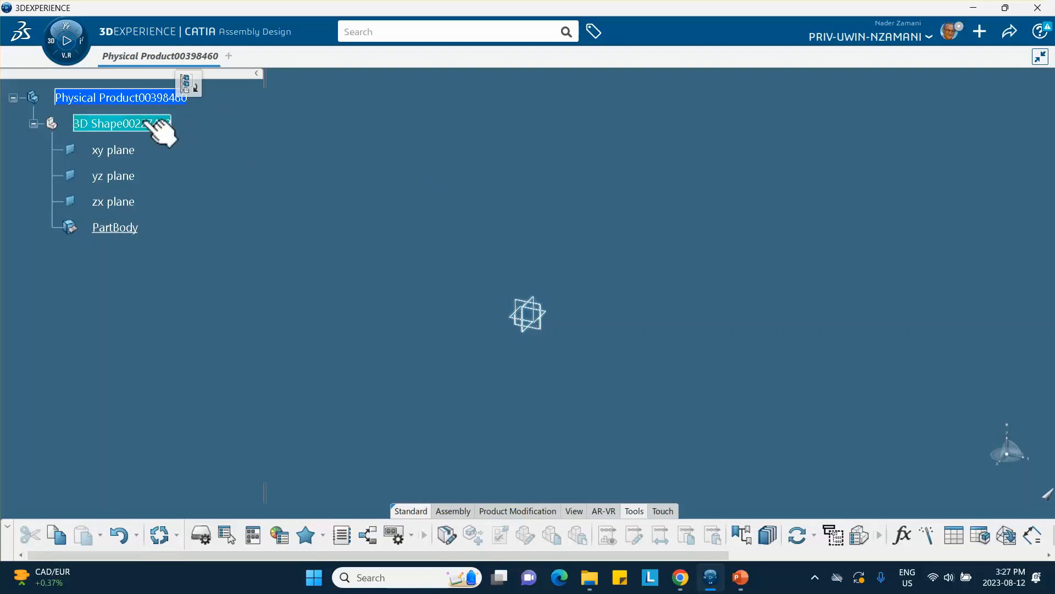
double_click(147, 122)
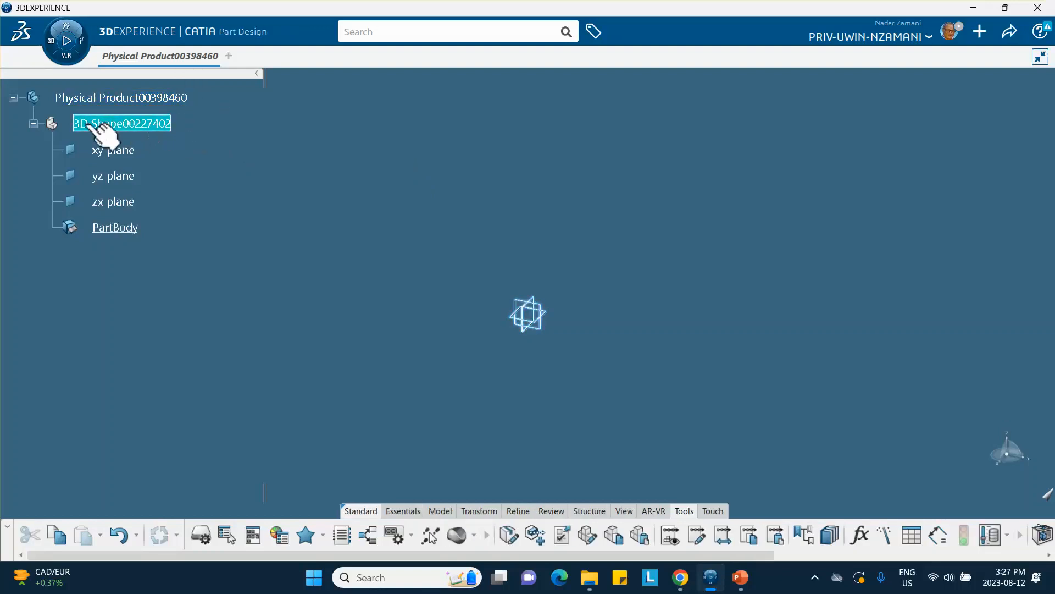
left_click(378, 166)
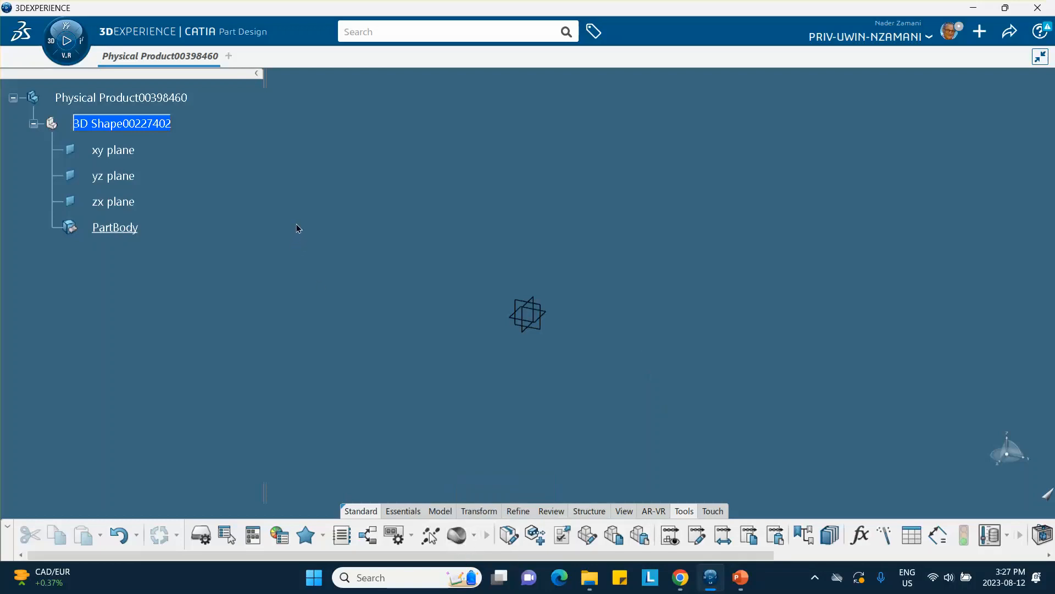
left_click(404, 513)
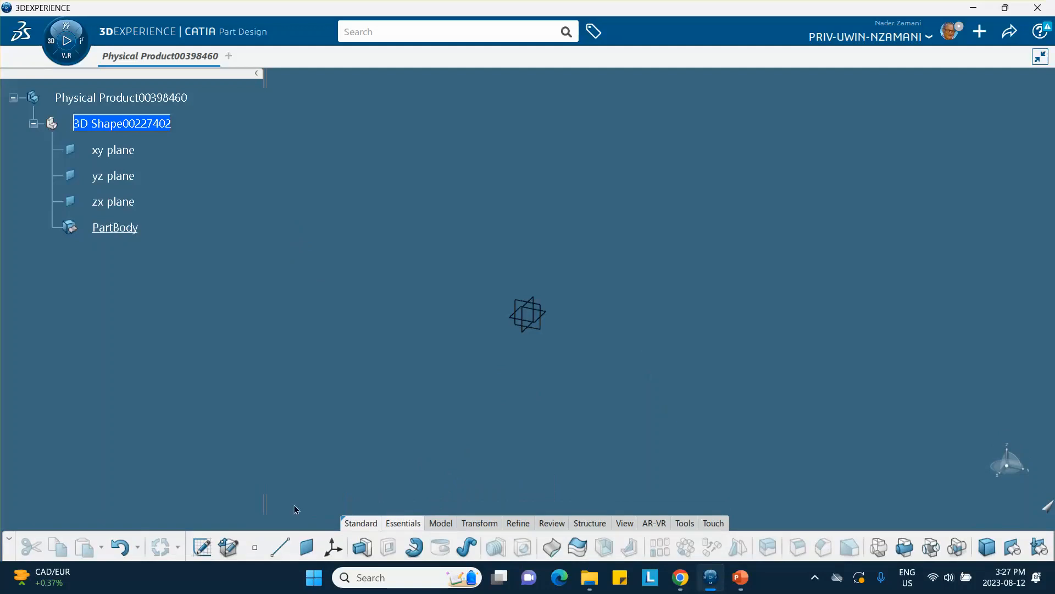
Step: Start a sketch on the xy plane and draw a rectangle centred on the origin
left_click(547, 314)
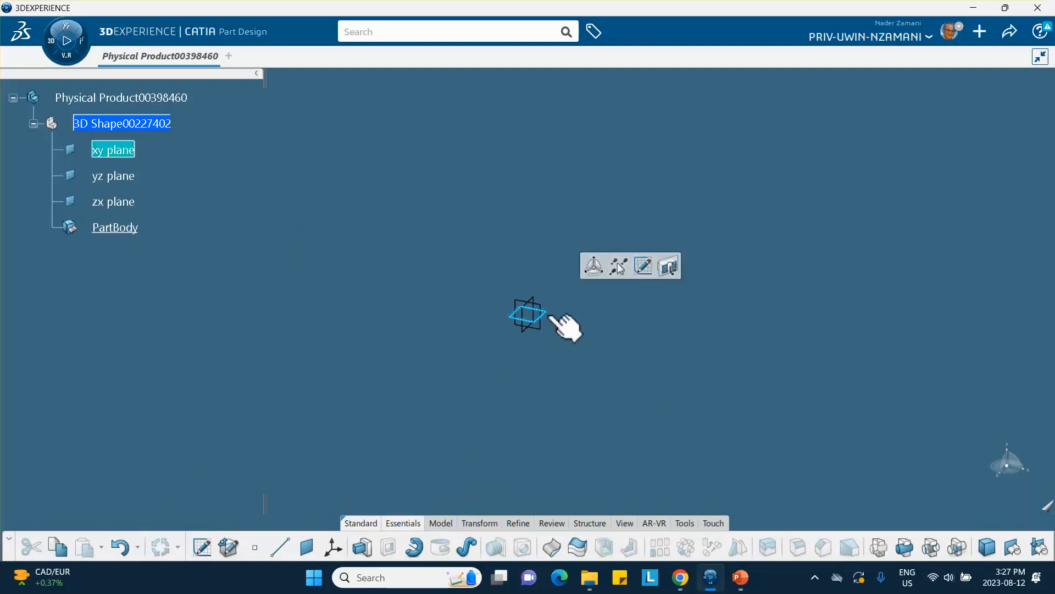
left_click(196, 549)
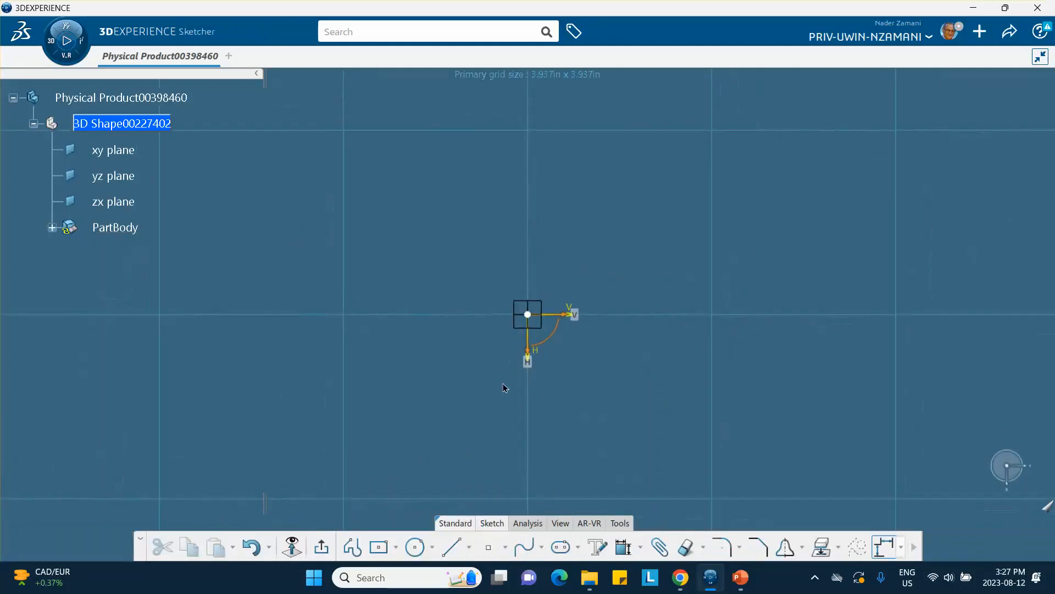
left_click(291, 546)
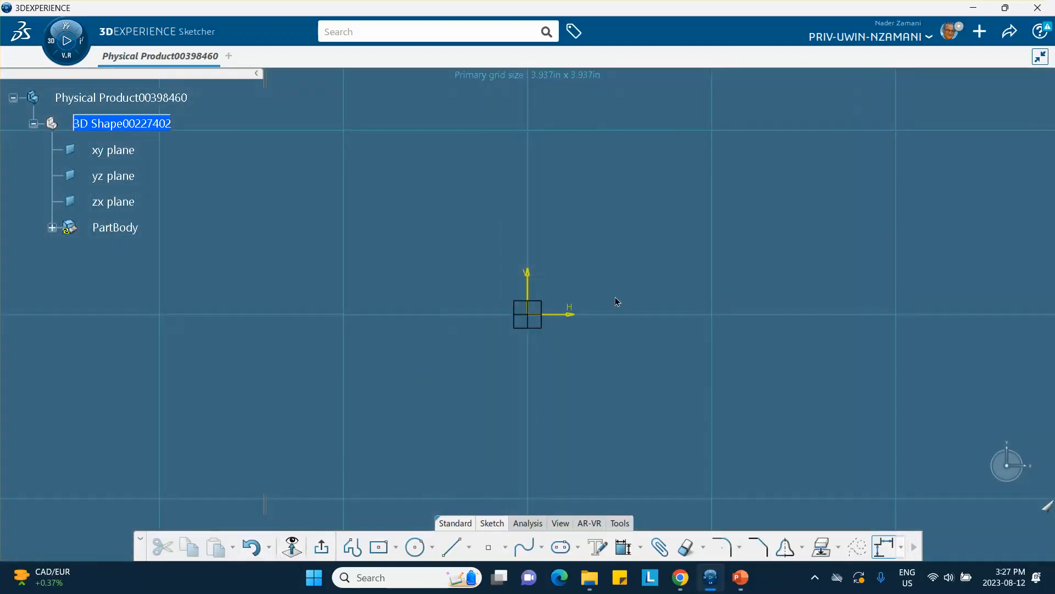
left_click(379, 546)
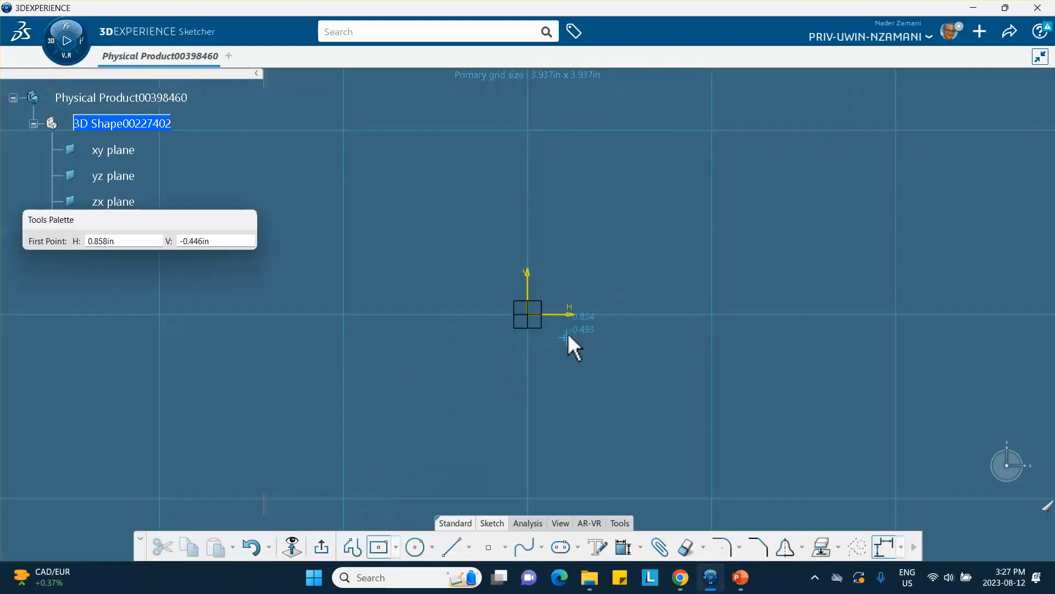
left_click(528, 314)
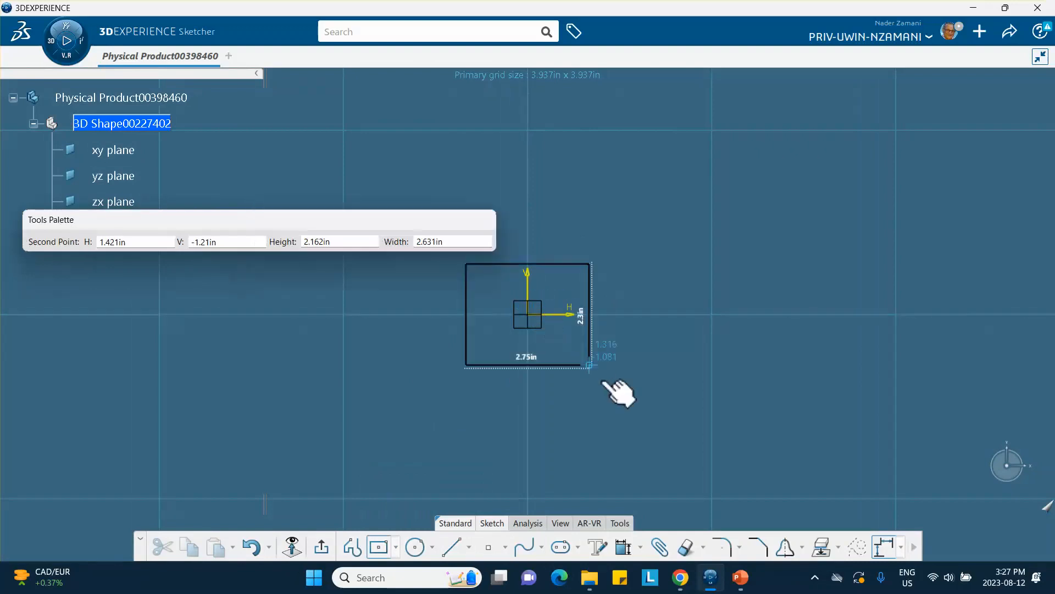
left_click(699, 424)
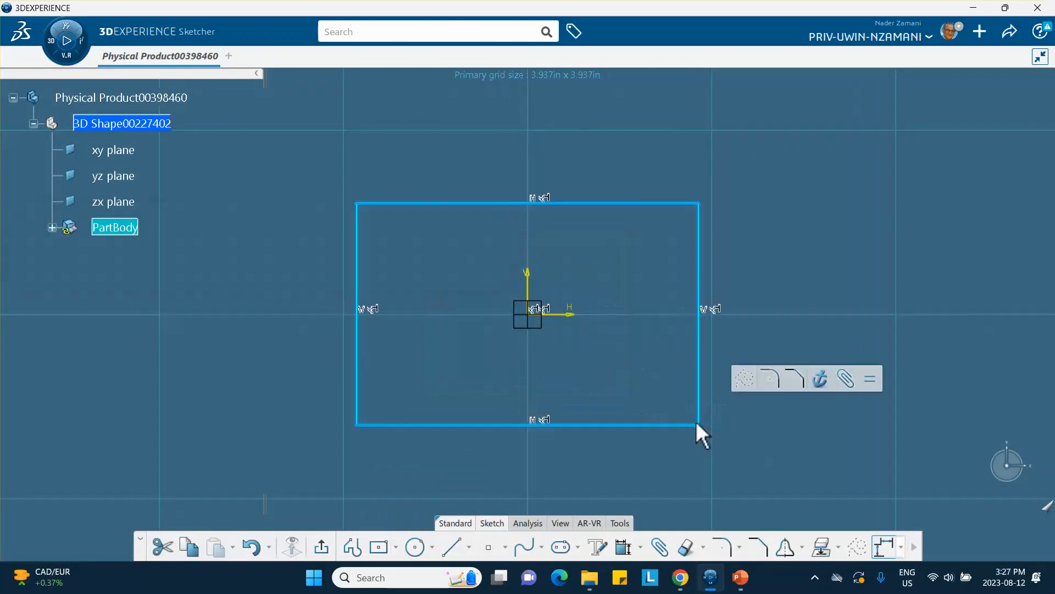
Step: Dimension the rectangle 7.307 in wide and 4.746 in tall
left_click(624, 546)
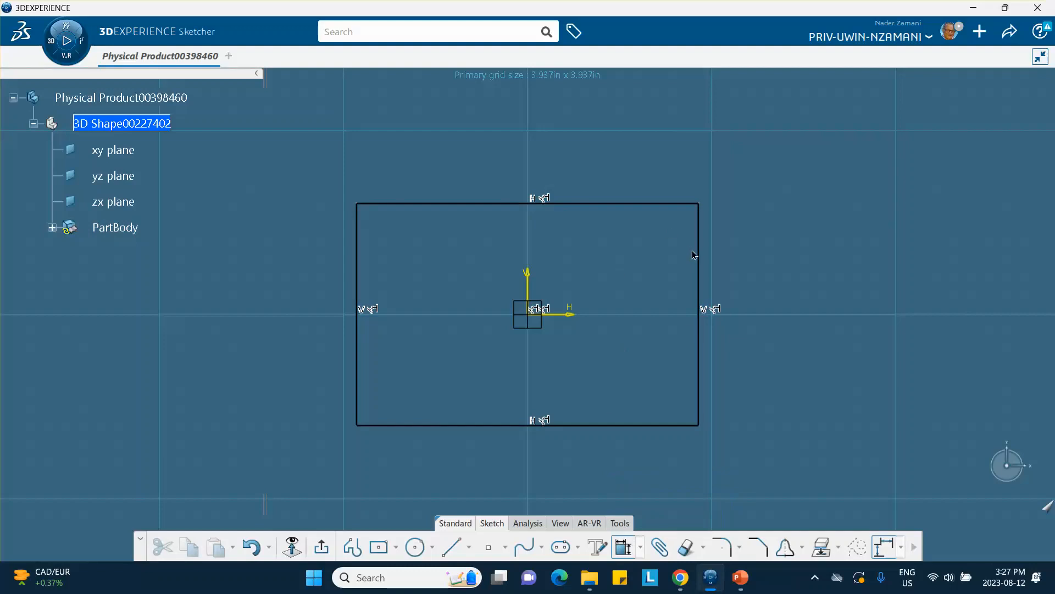
left_click(620, 425)
left_click(593, 482)
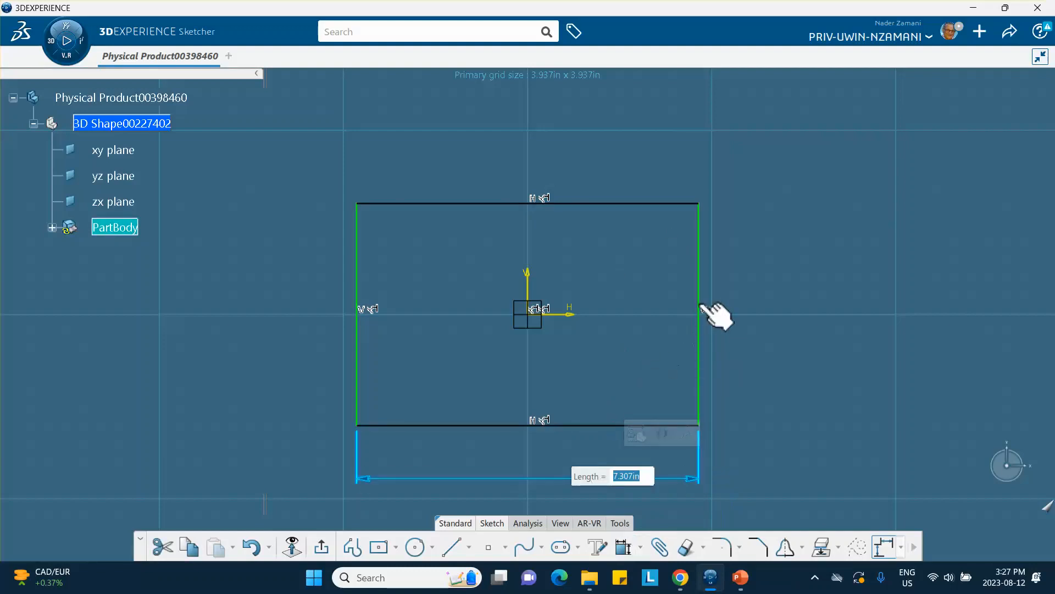
left_click(623, 549)
left_click(700, 291)
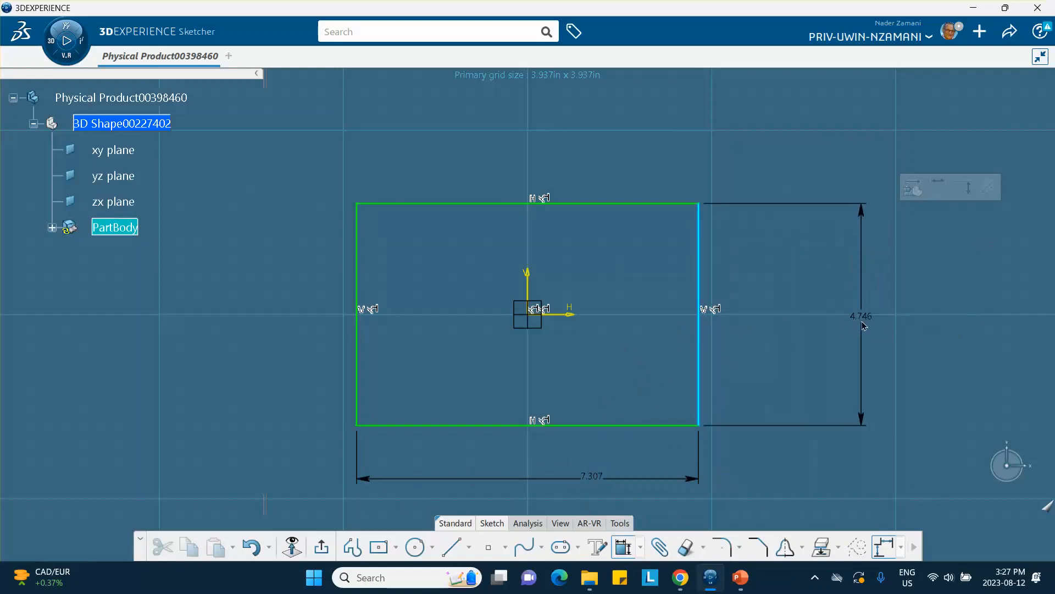
left_click(861, 314)
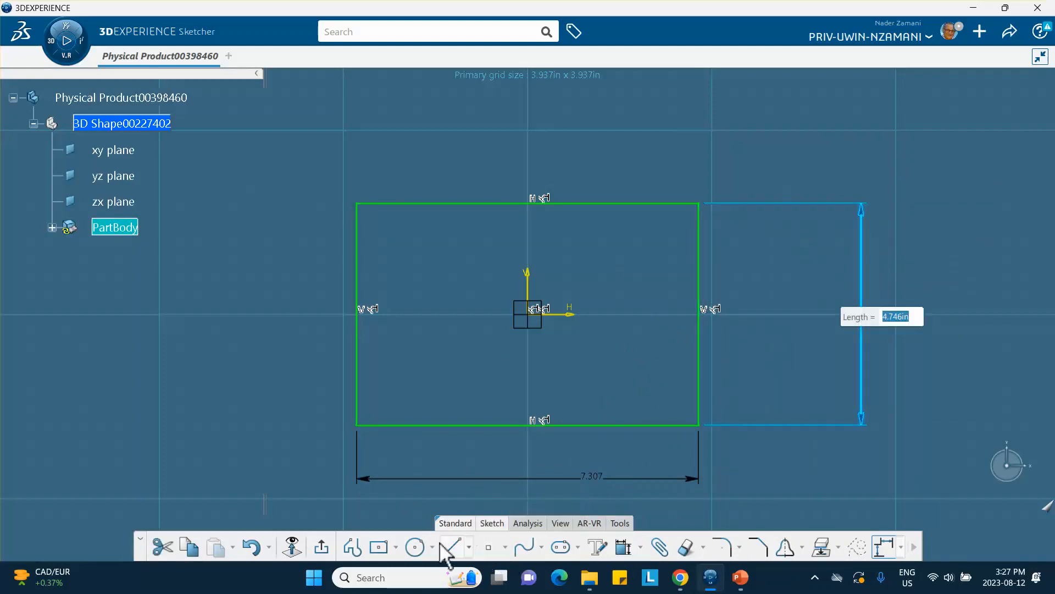
Step: Add a 1.773-diameter circle at the origin with a diameter dimension, then exit the sketch
left_click(415, 547)
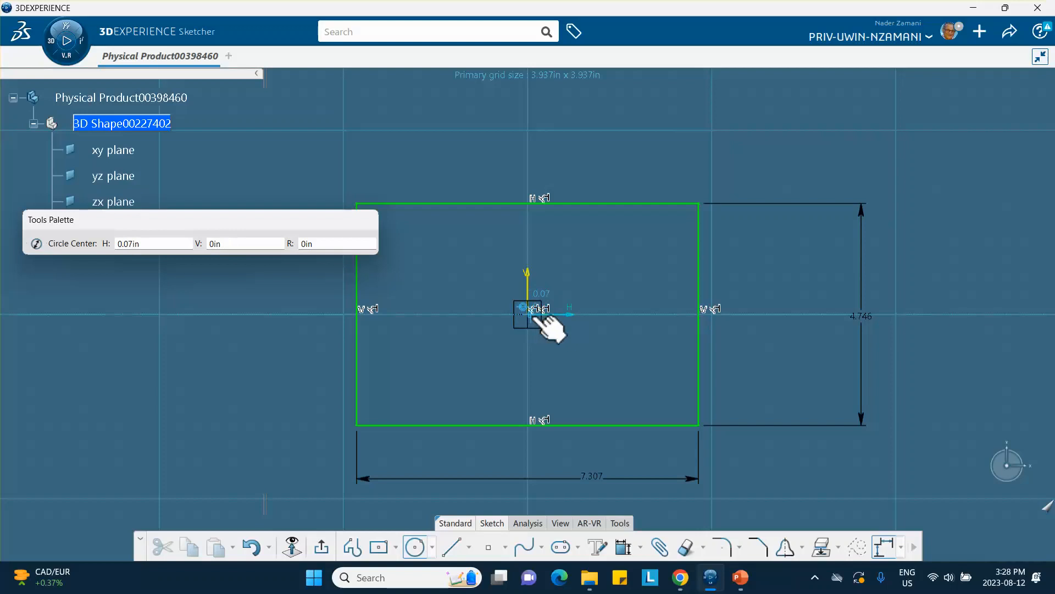
left_click(531, 313)
left_click(560, 344)
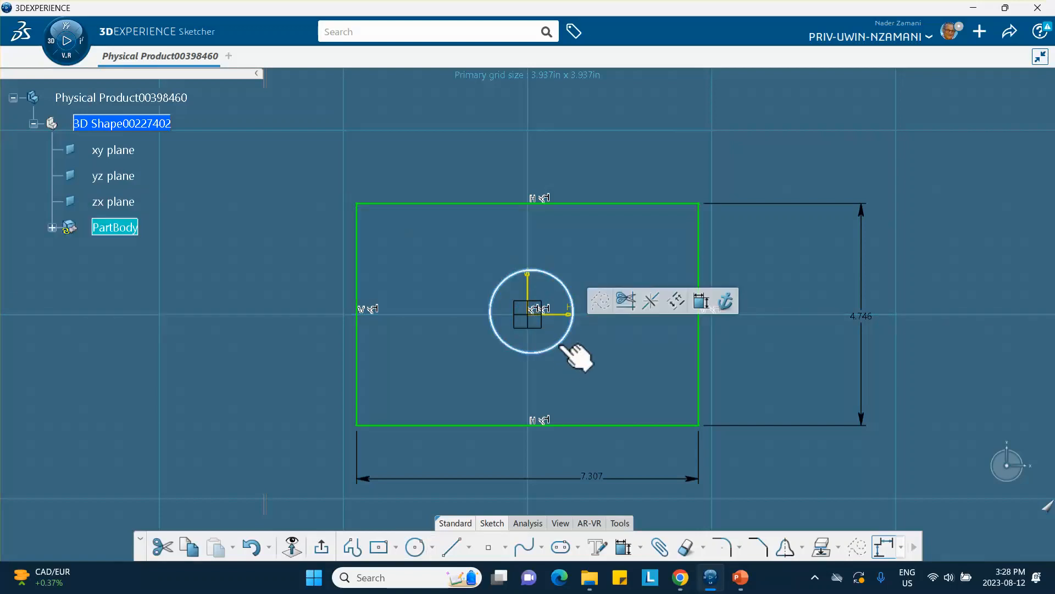
left_click(700, 304)
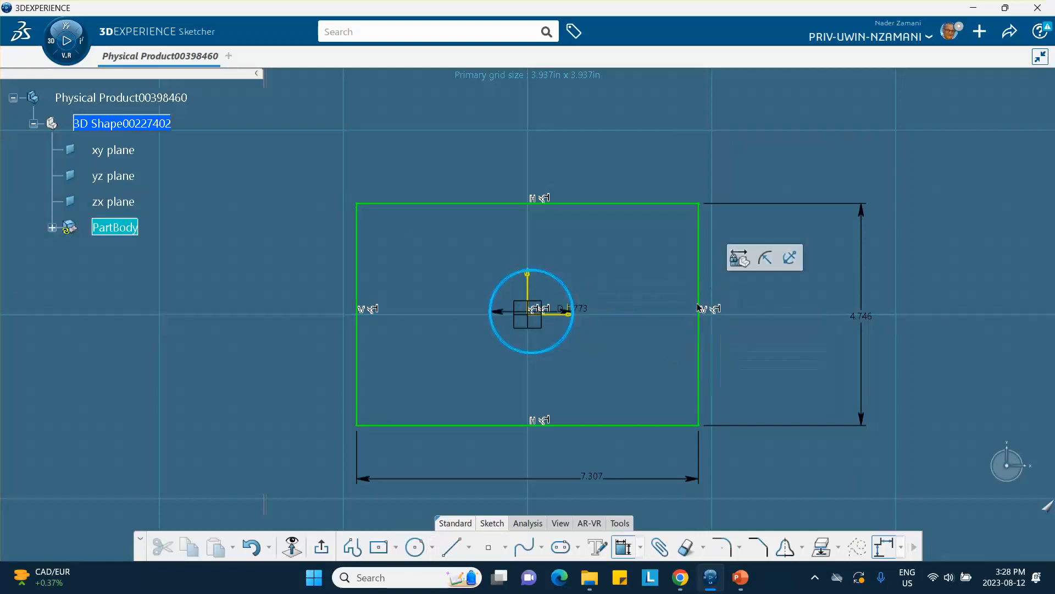
left_click(660, 252)
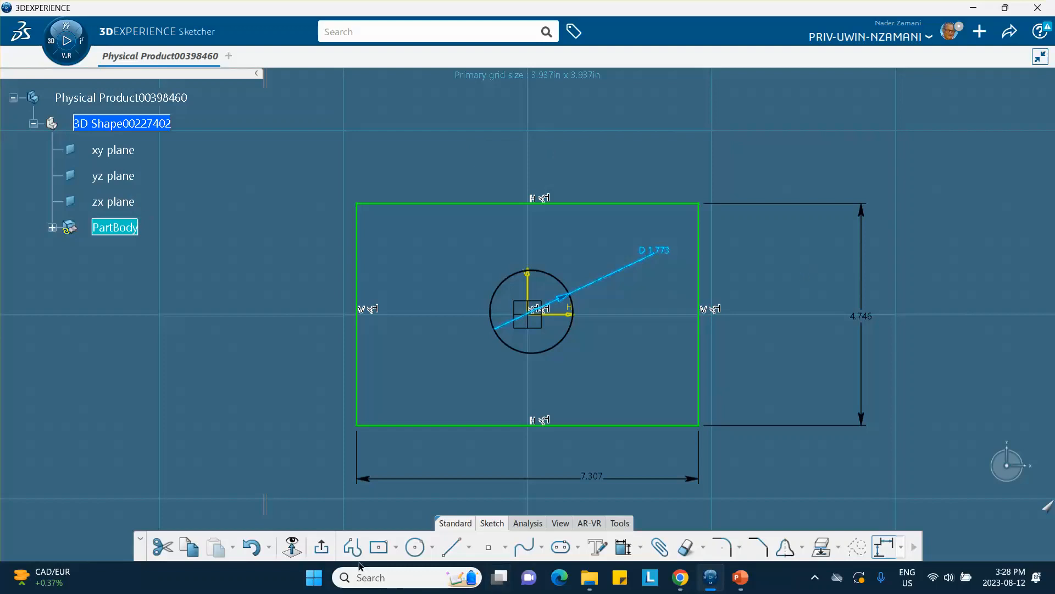
left_click(323, 551)
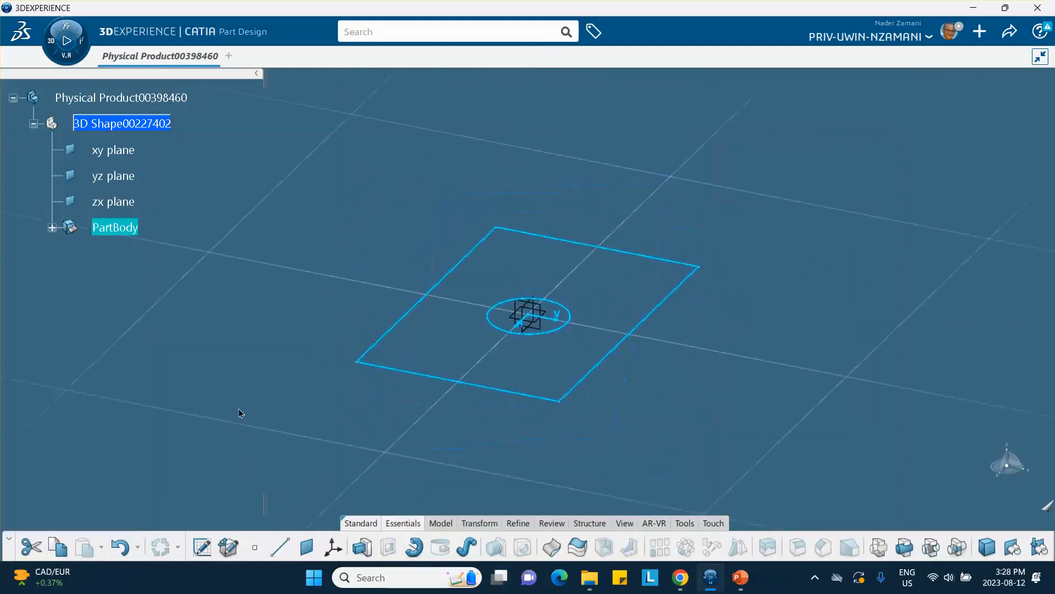
Step: Pad the sketch into a solid block with a central hole and recentre it in the view
left_click(398, 210)
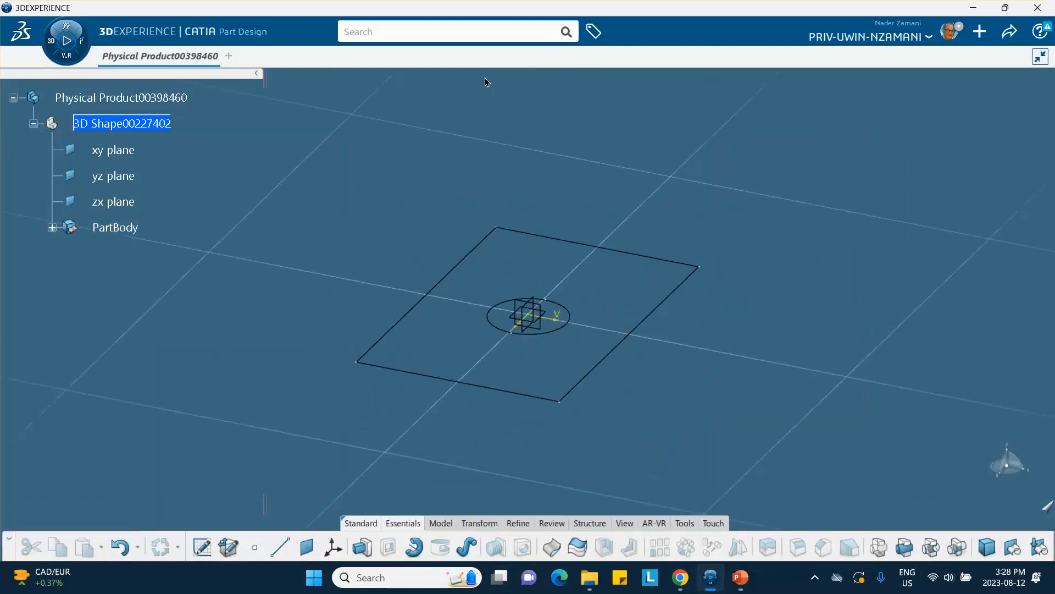
left_click(361, 547)
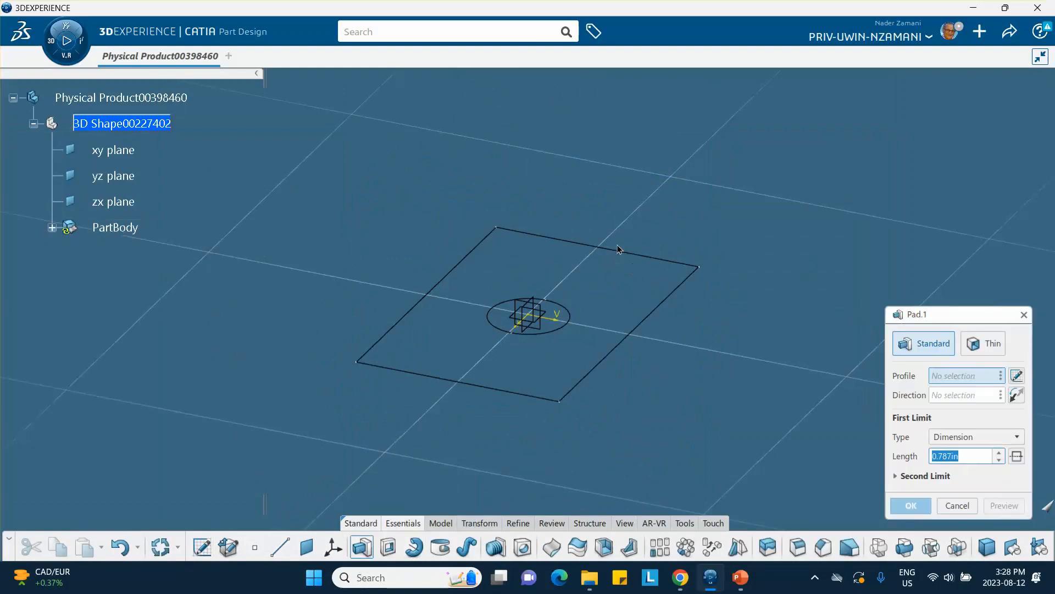
left_click(631, 263)
left_click(911, 505)
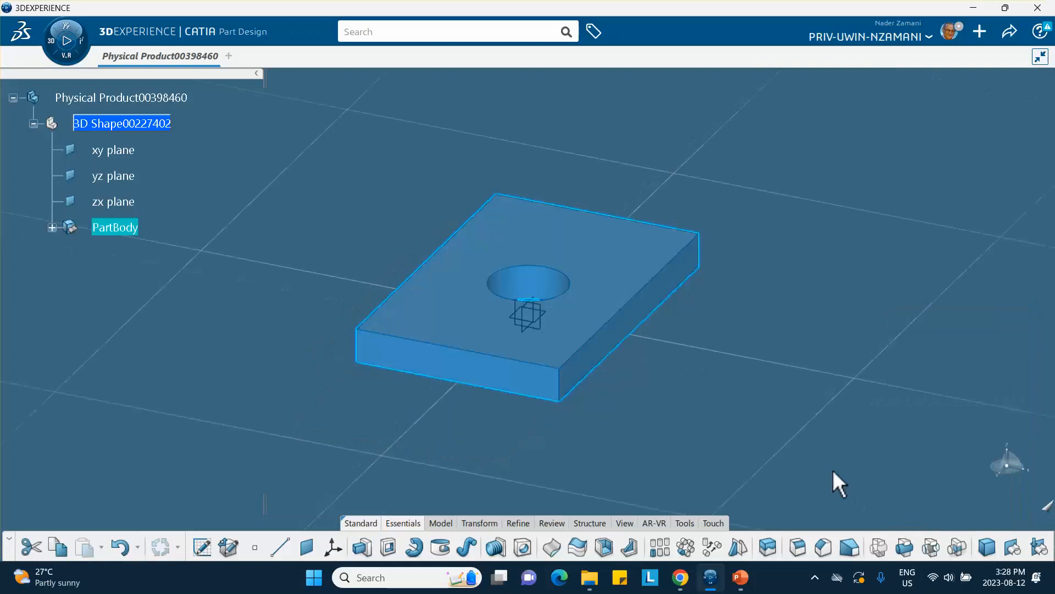
left_click(785, 428)
middle_click_drag(784, 428, 648, 380)
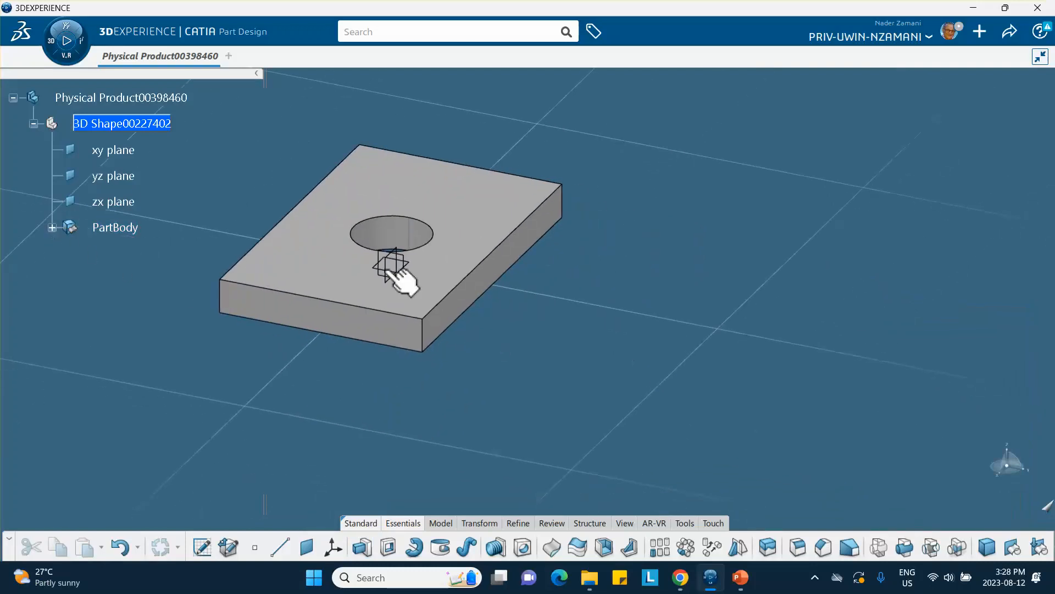
middle_click_drag(549, 290, 535, 328)
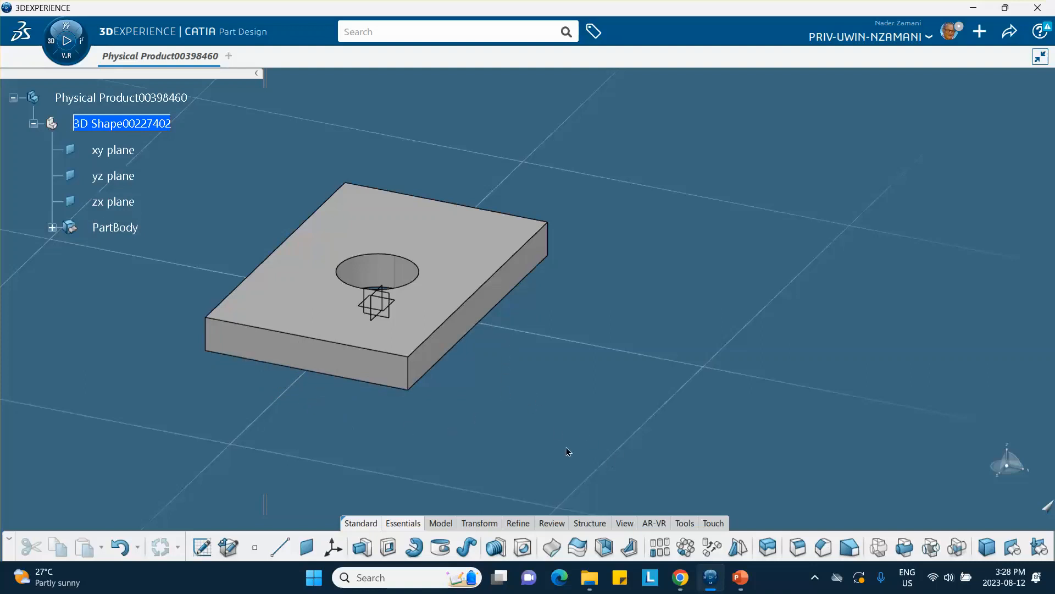
Step: Open the Formulas editor filtered to the pad's parameters and rename the 4.746in length to L
left_click(682, 523)
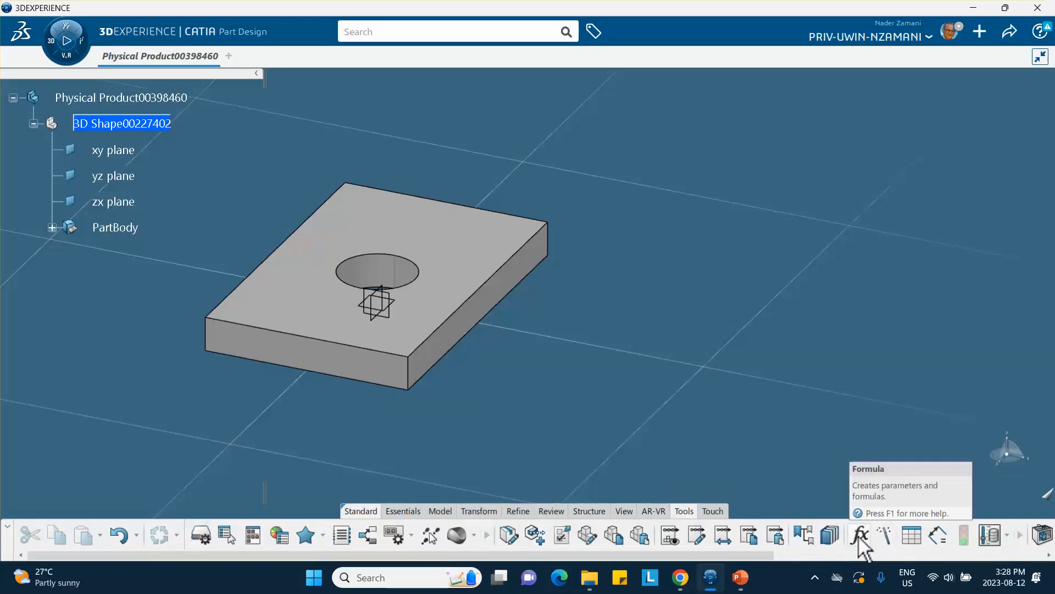
left_click(860, 537)
left_click(369, 182)
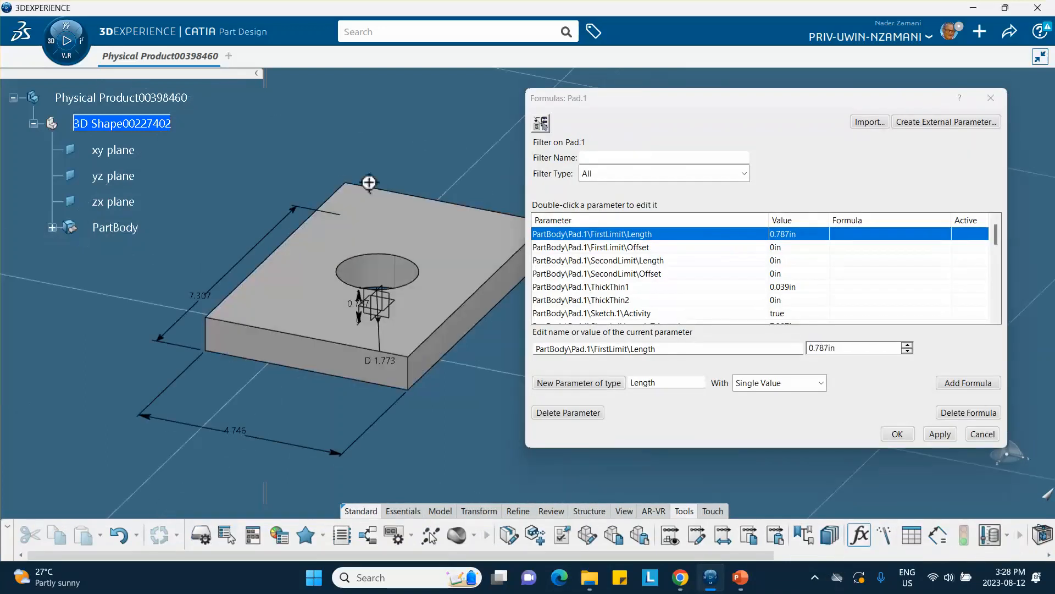
middle_click_drag(369, 183, 324, 197)
middle_click_drag(270, 261, 308, 224)
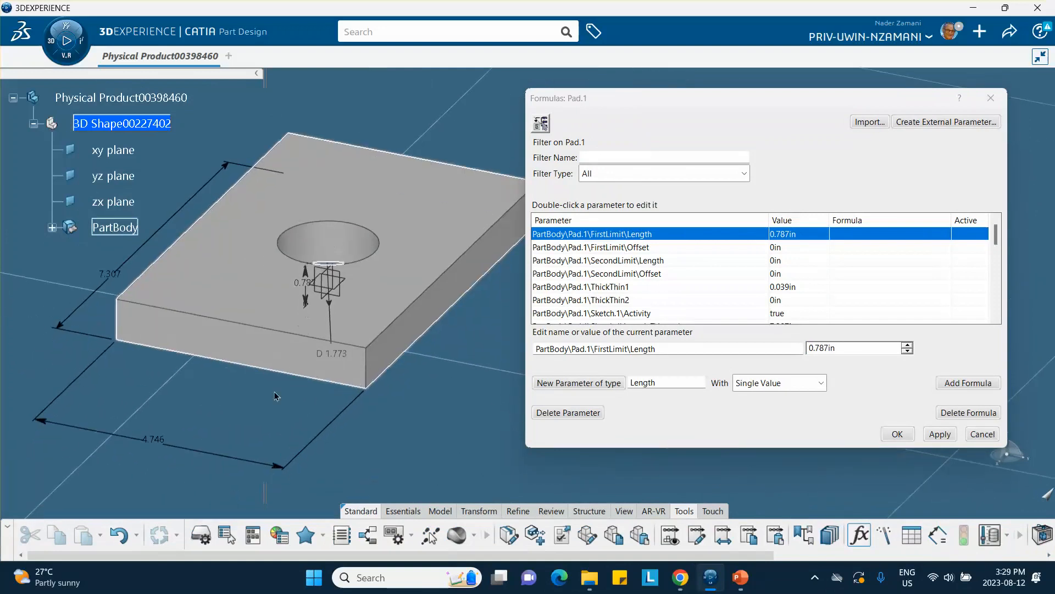
left_click(168, 225)
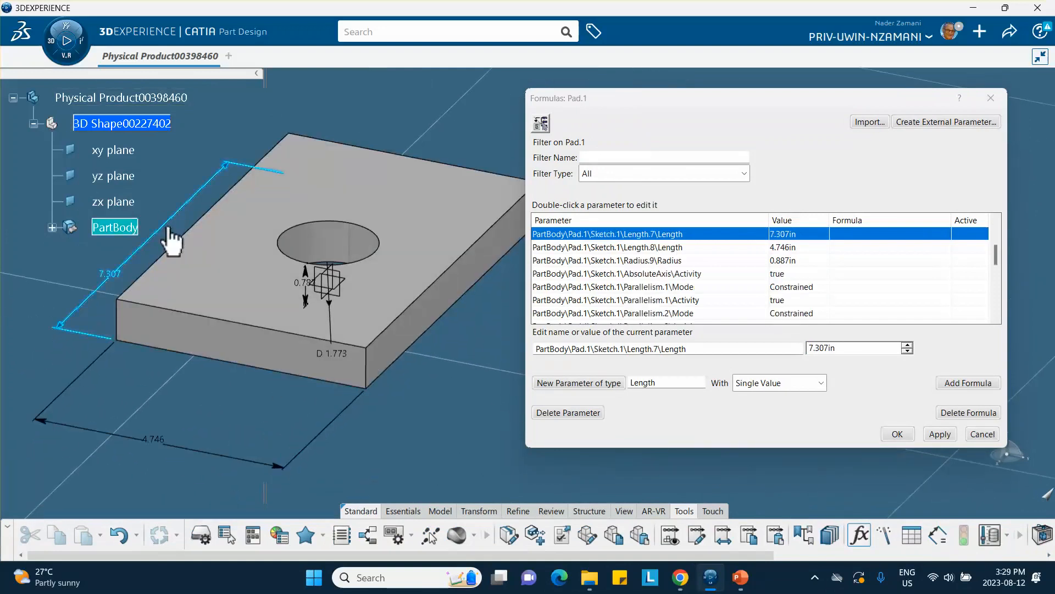
left_click(223, 457)
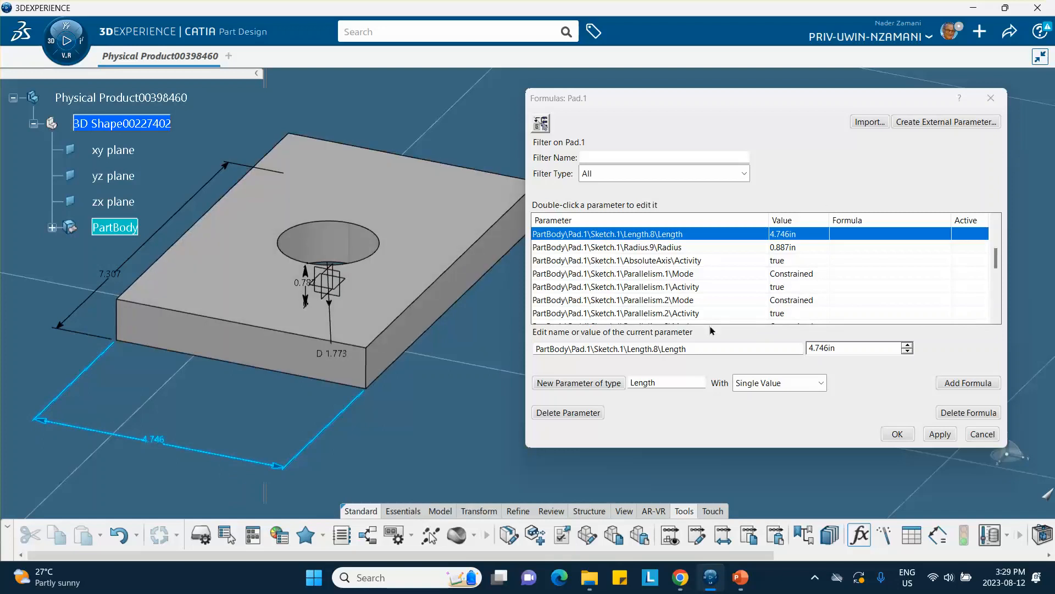
left_click_drag(693, 353, 504, 350)
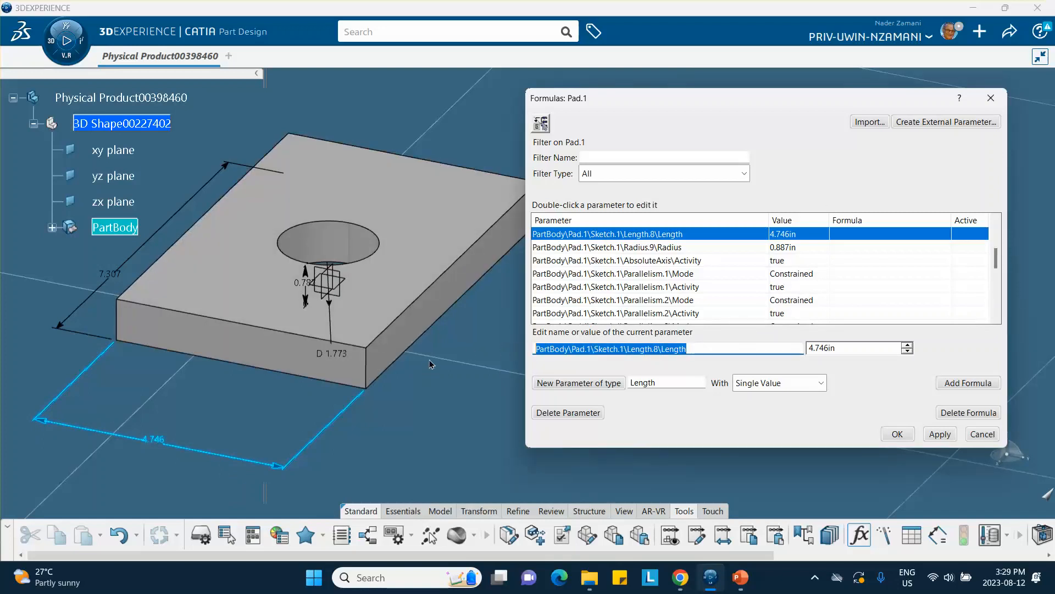
type("L")
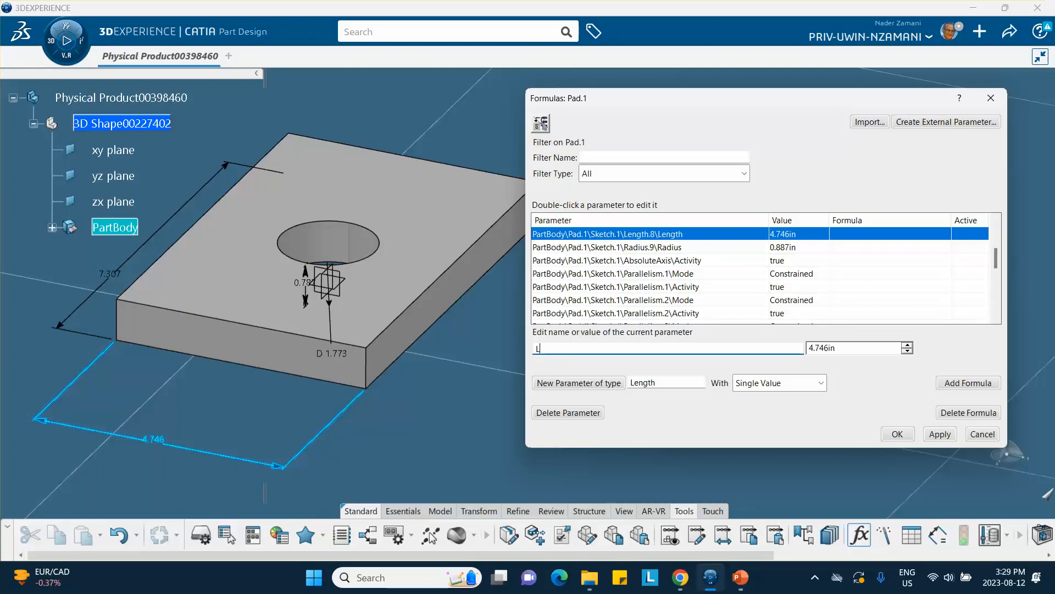
left_click(936, 434)
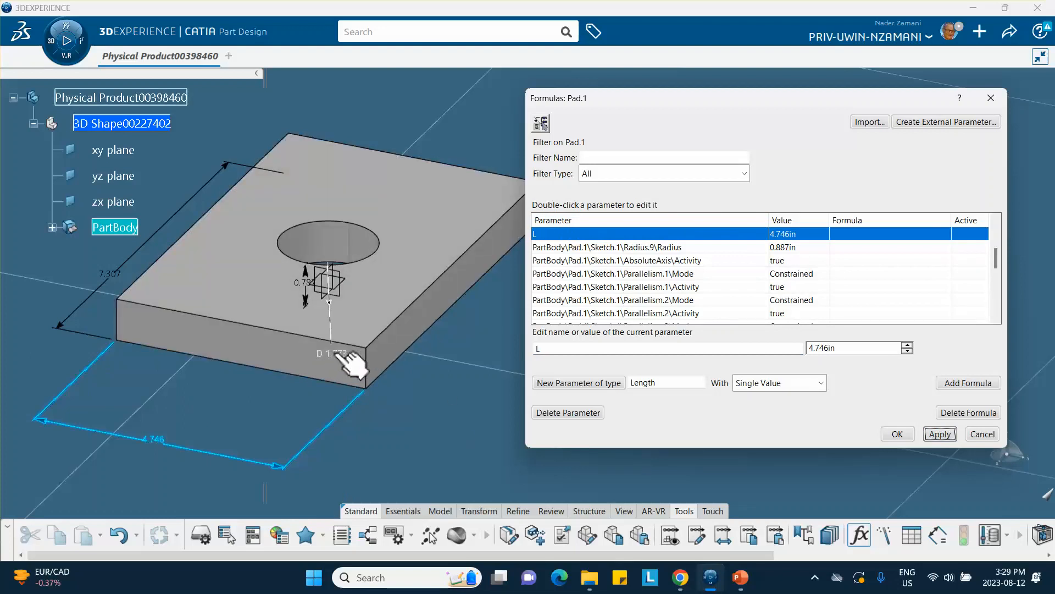
Step: Rename the 0.887in hole radius parameter to R
left_click(337, 354)
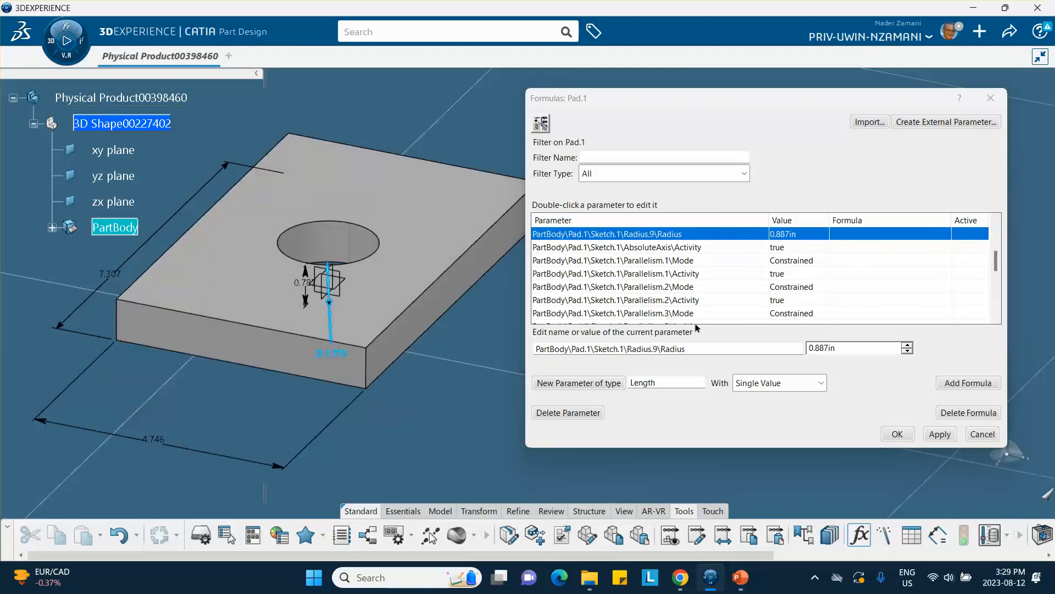
left_click_drag(690, 349, 530, 367)
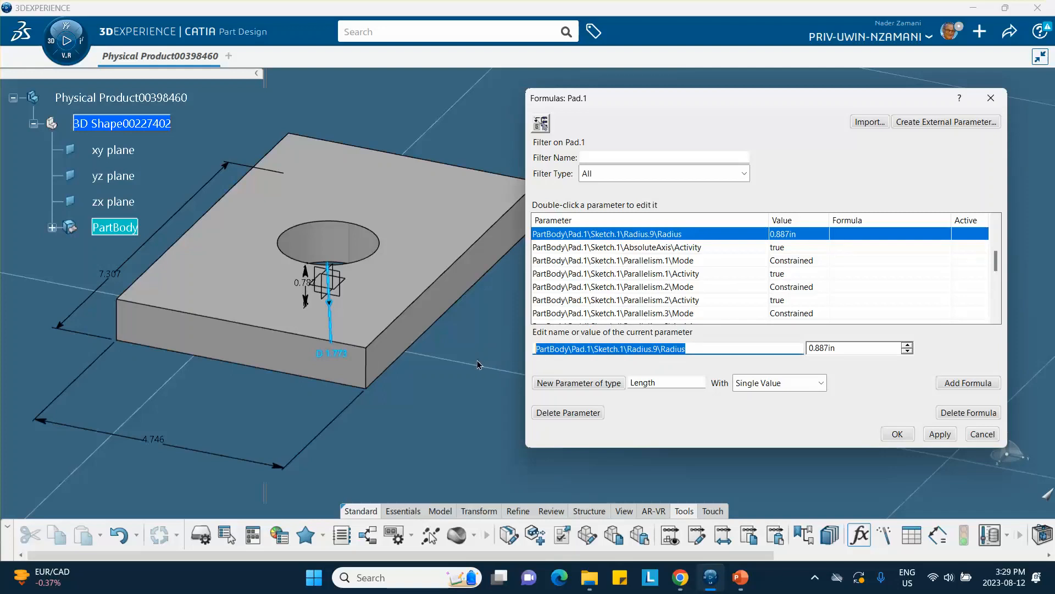
type("R")
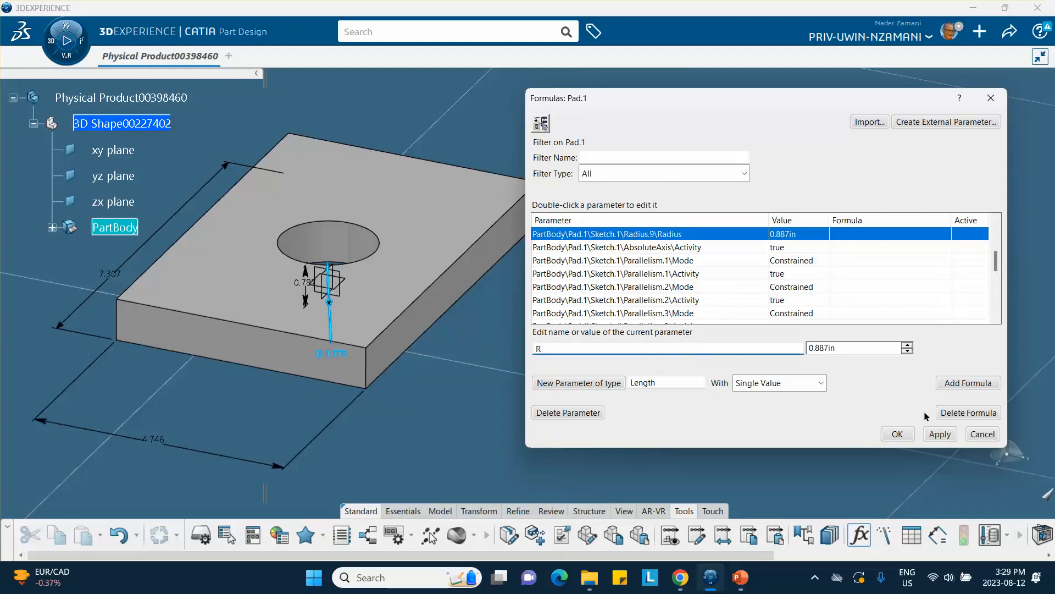
left_click(945, 437)
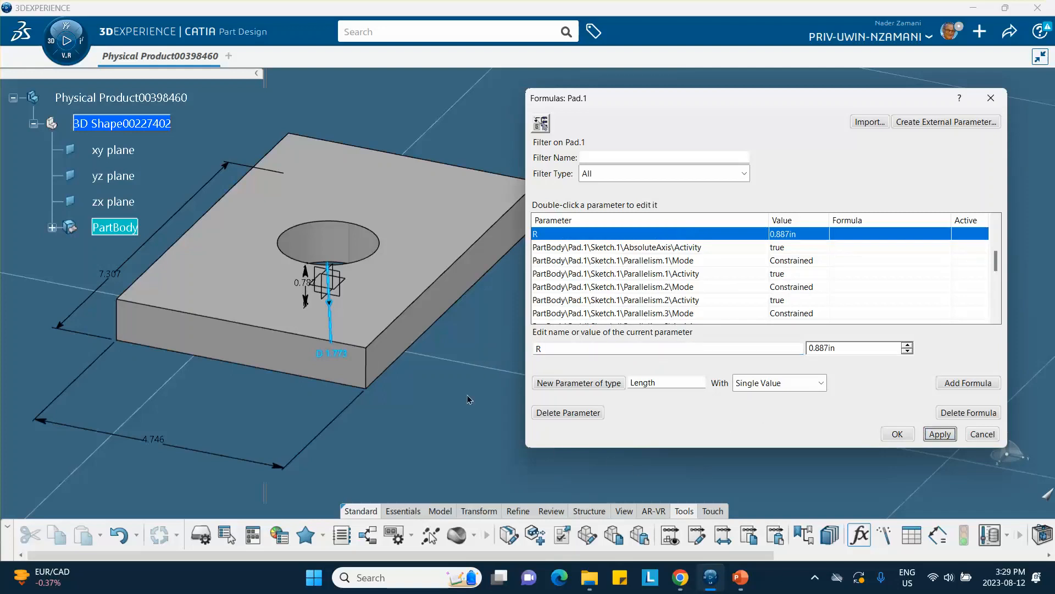
middle_click_drag(420, 393, 427, 405)
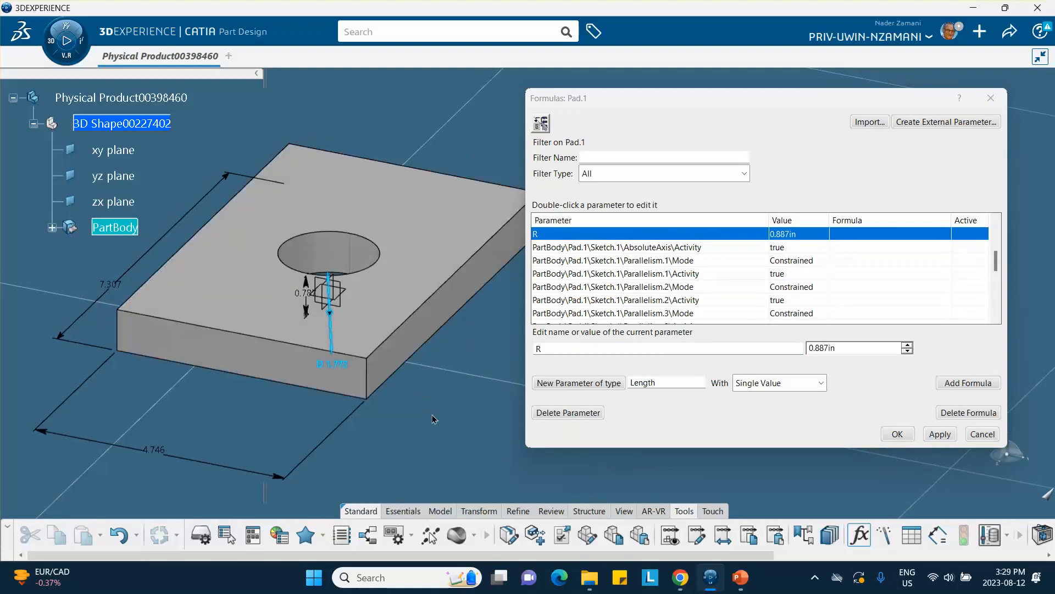
middle_click_drag(438, 423, 518, 425)
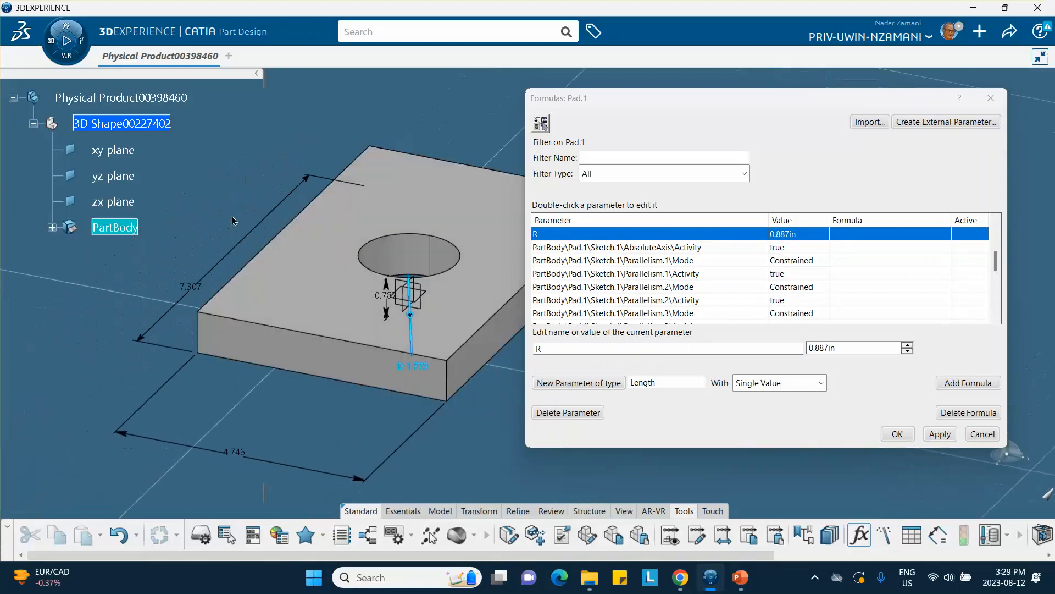
left_click(224, 253)
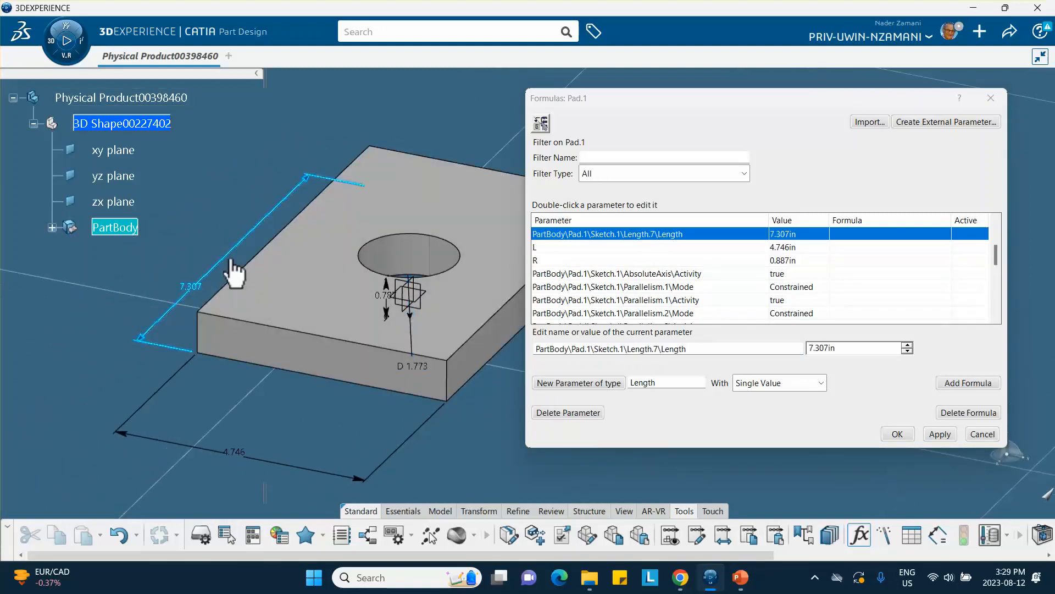
Step: Give the 7.307 length parameter a formula making it equal to L
left_click(952, 382)
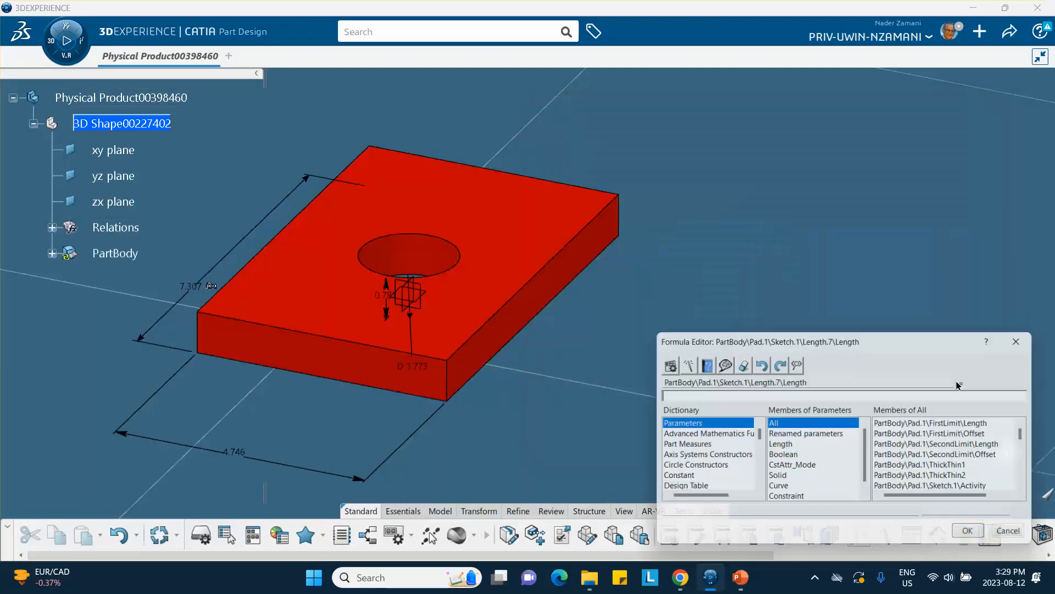
left_click_drag(855, 341, 809, 224)
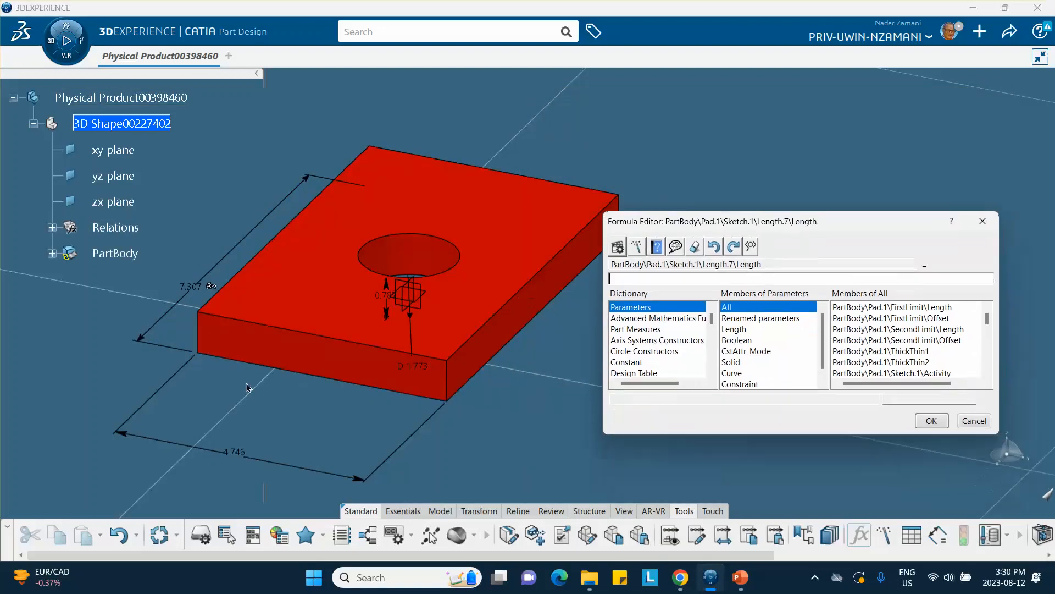
left_click(242, 454)
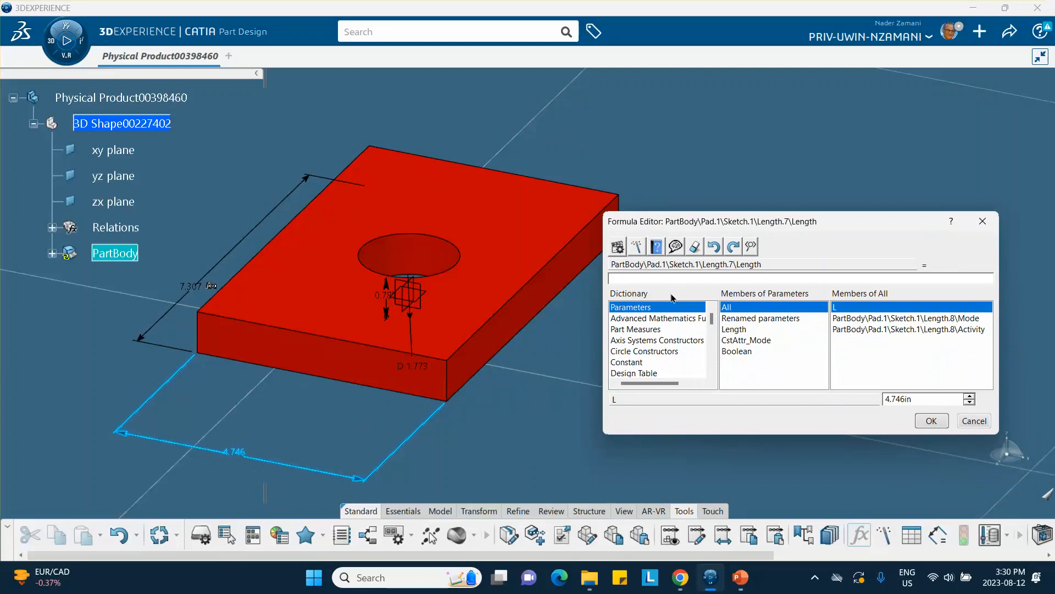
left_click(246, 457)
left_click(933, 421)
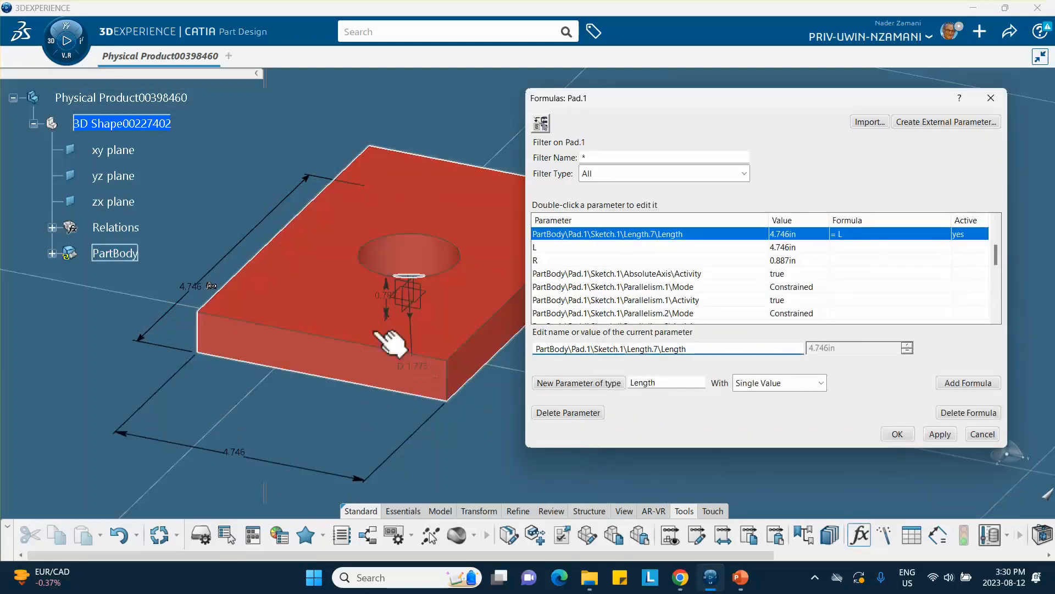
Step: Enter the mistyped formula o.5*L for the 0.787 pad length, leaving the relation deactivated after the error
left_click(390, 297)
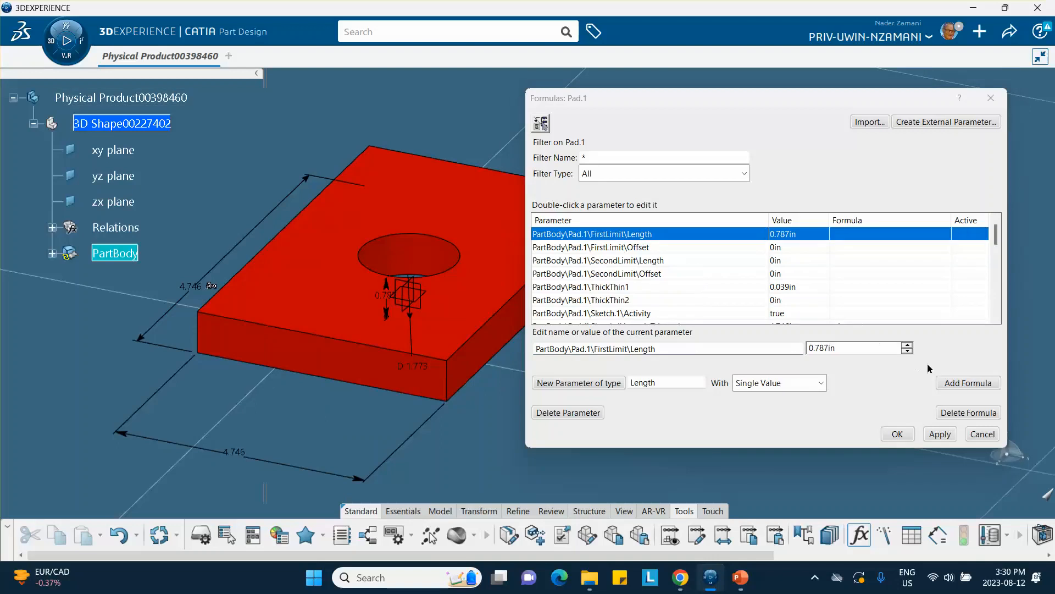
left_click(966, 383)
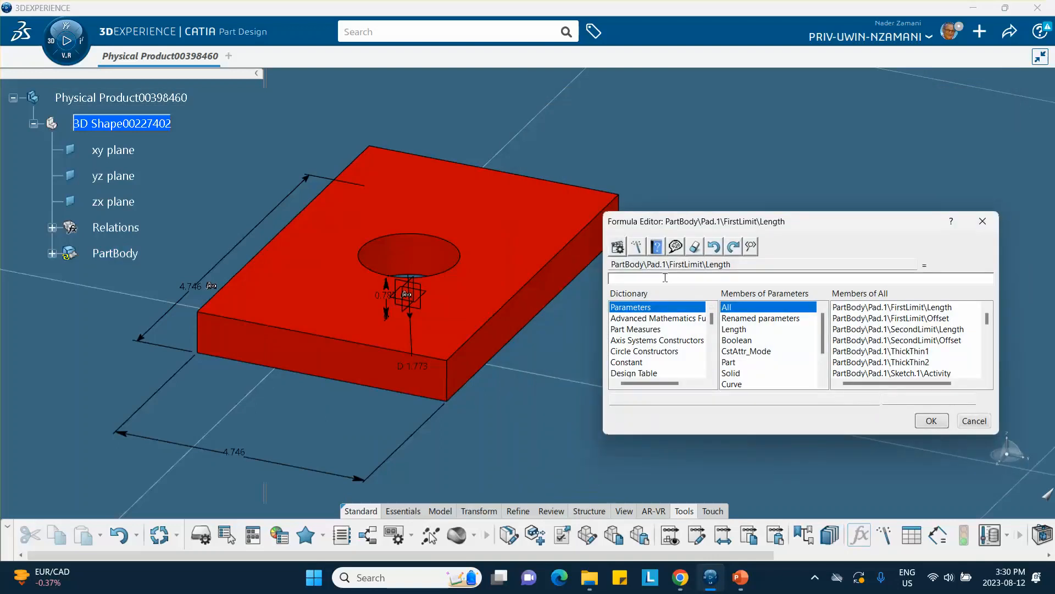
type("o.5*")
left_click(243, 465)
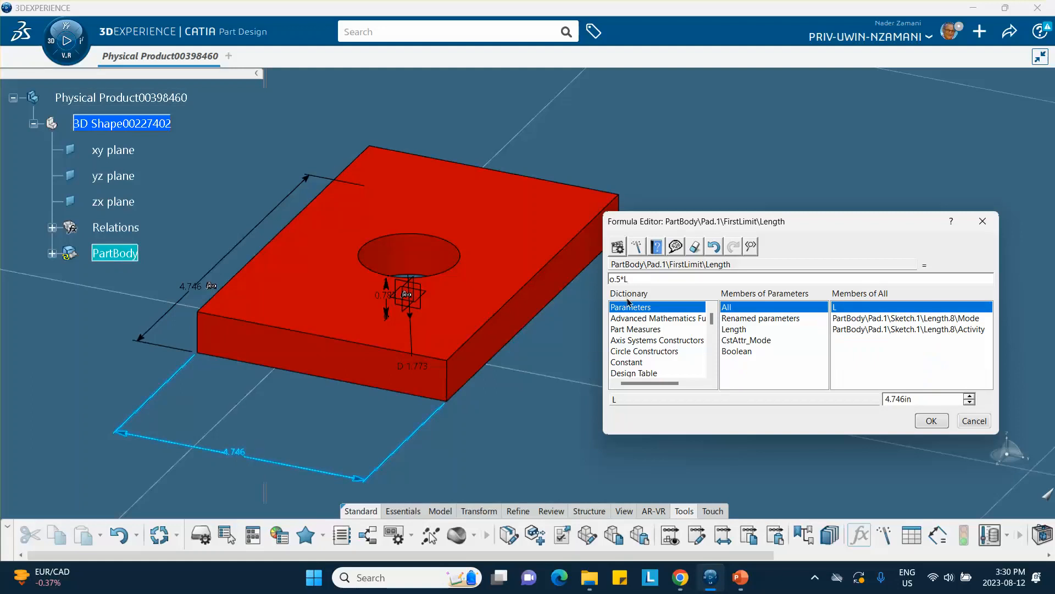
left_click(930, 422)
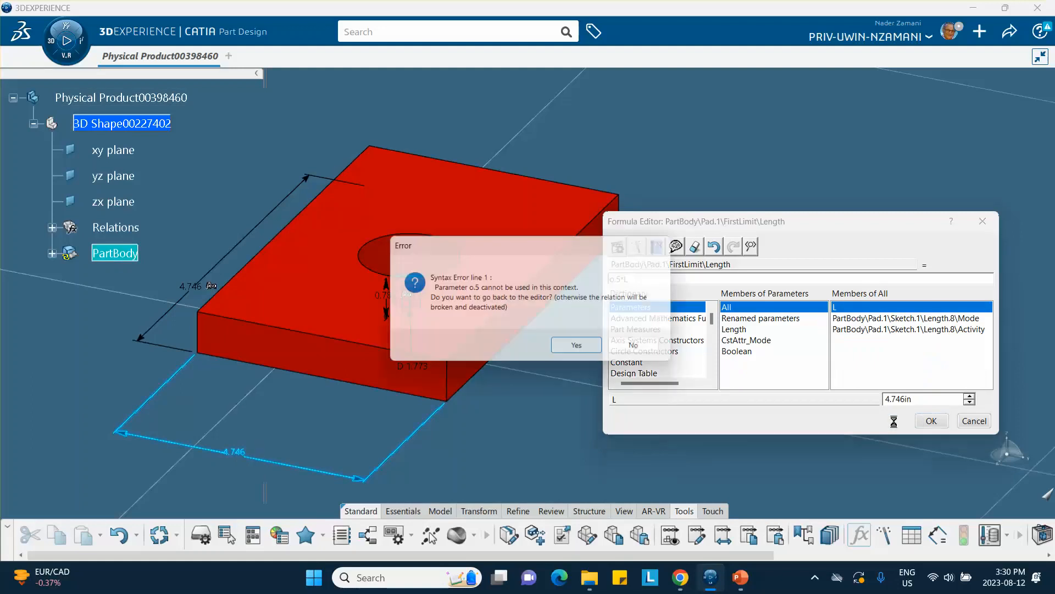
left_click(642, 349)
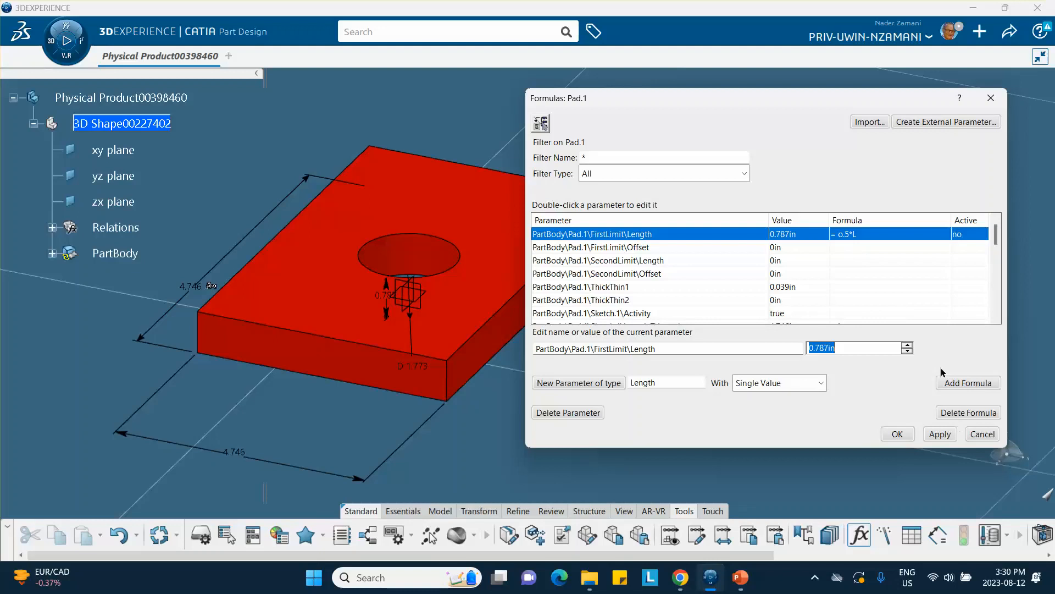
Step: Correct the formula to 0.5*L, expand Relations to show Formula.1 and Formula.2, and close the Formulas dialog
double_click(845, 234)
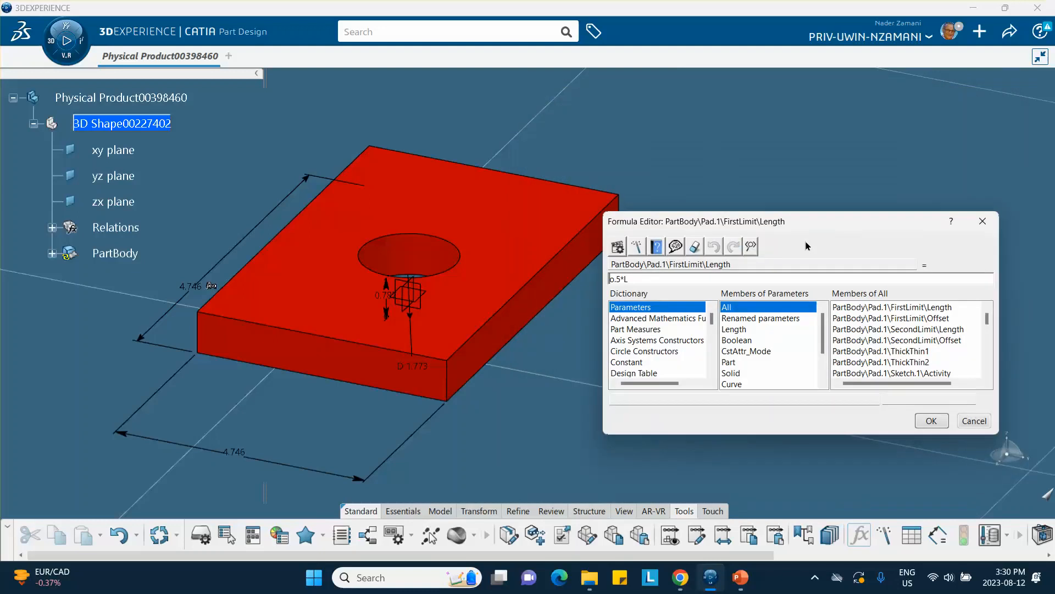
left_click(615, 280)
key("BackSpace")
key("BackSpace")
left_click(931, 420)
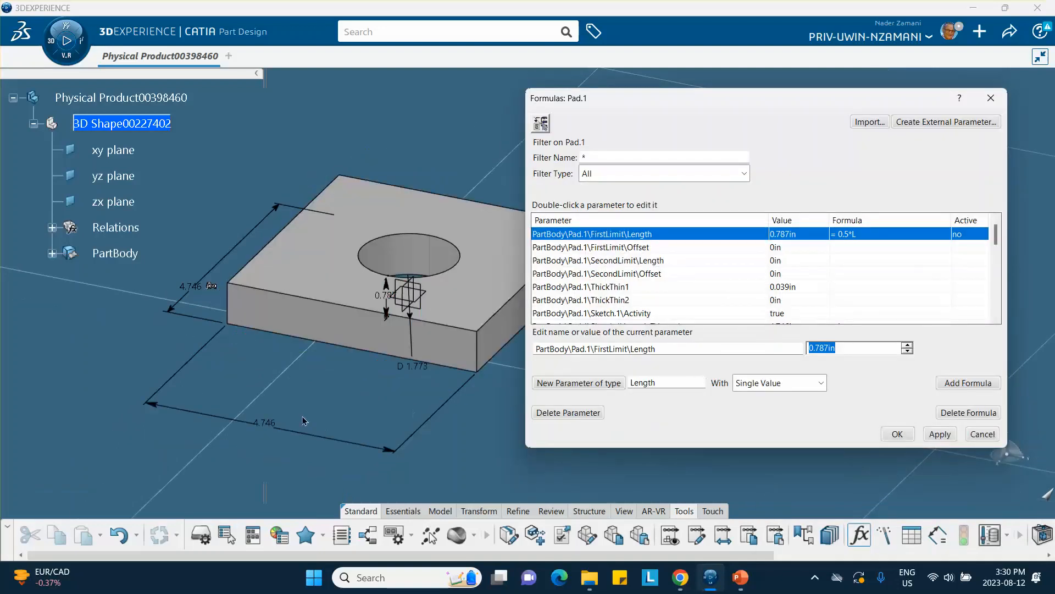
middle_click_drag(322, 389, 295, 398)
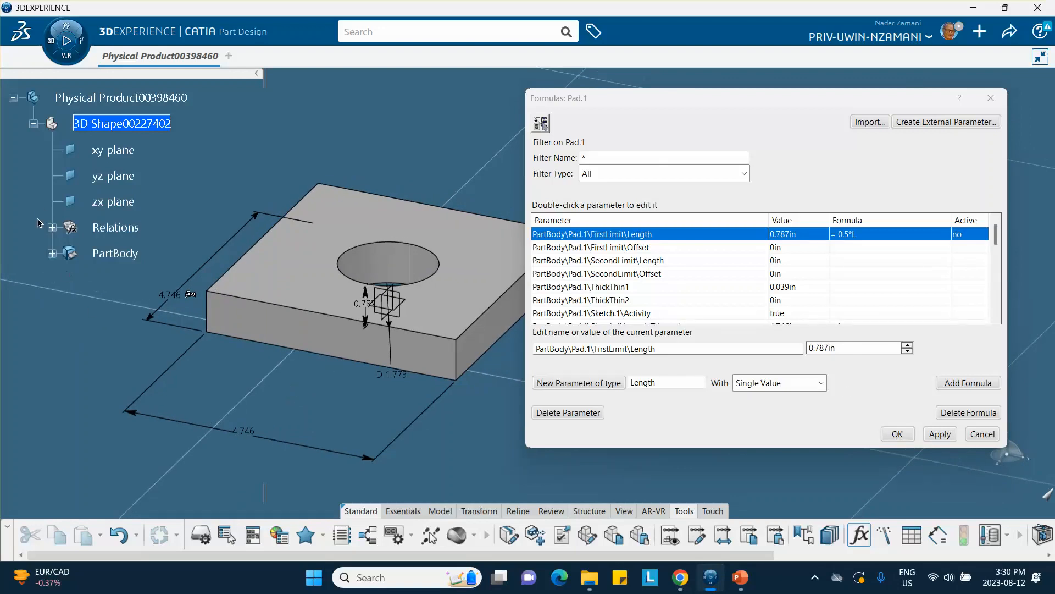
left_click(52, 227)
middle_click_drag(165, 330, 239, 315)
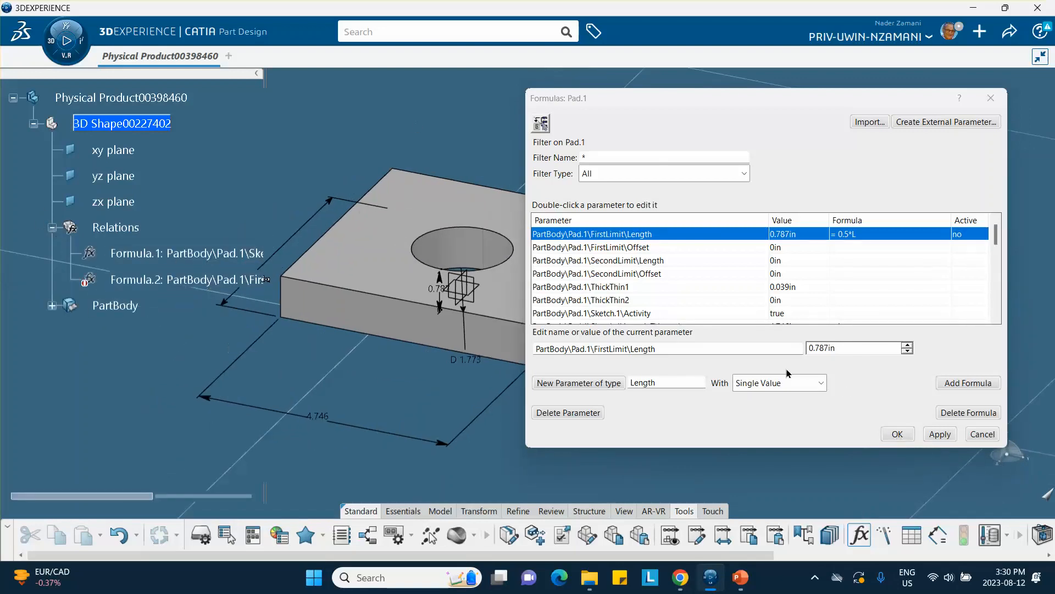
left_click(939, 434)
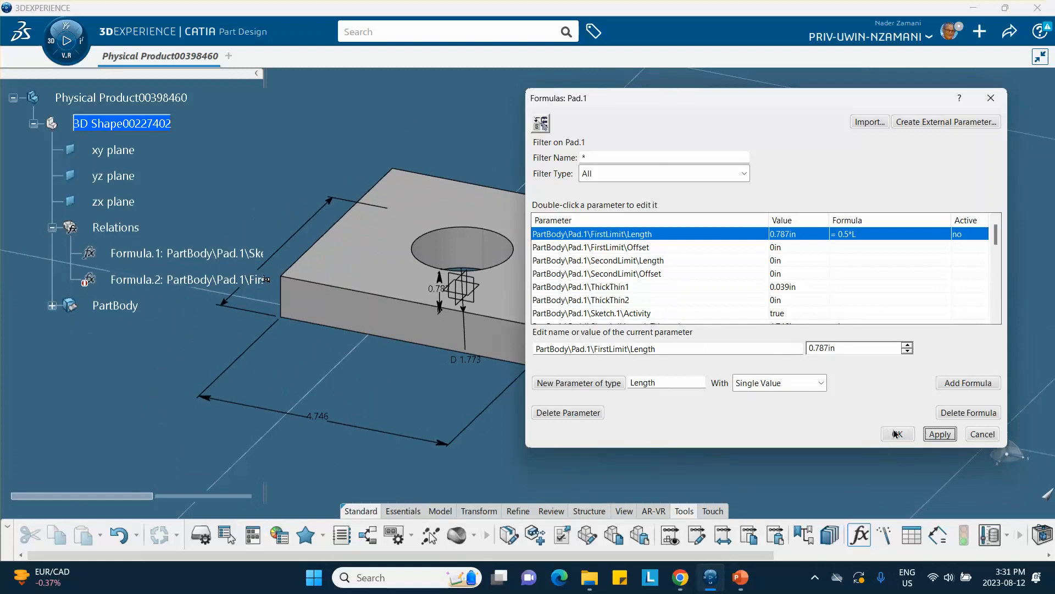
left_click(896, 434)
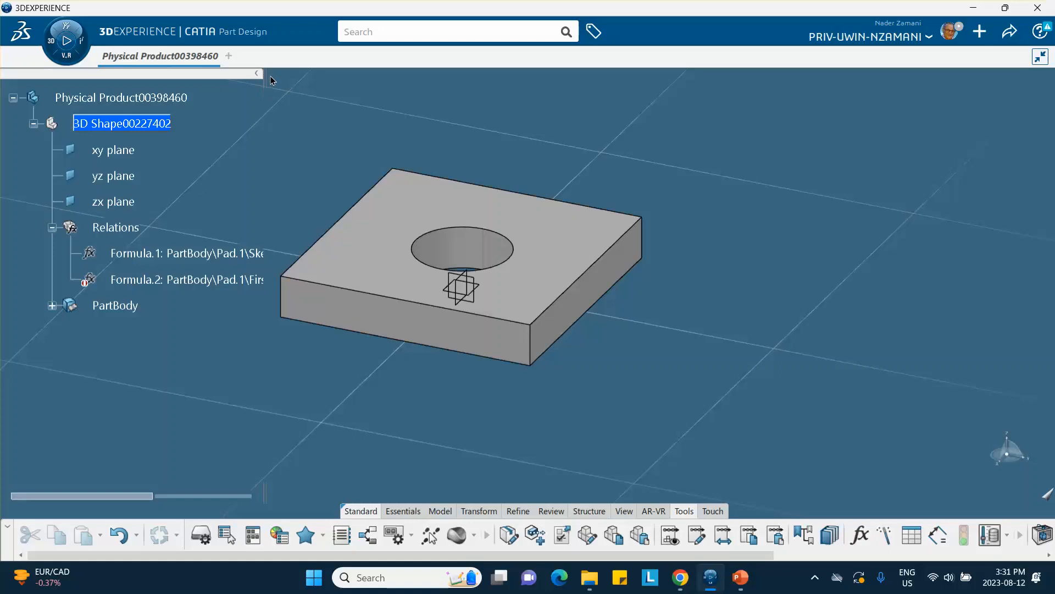
Step: Widen the tree and activate Formula.2 so the block height follows 0.5*L
left_click_drag(271, 75, 369, 75)
right_click(196, 278)
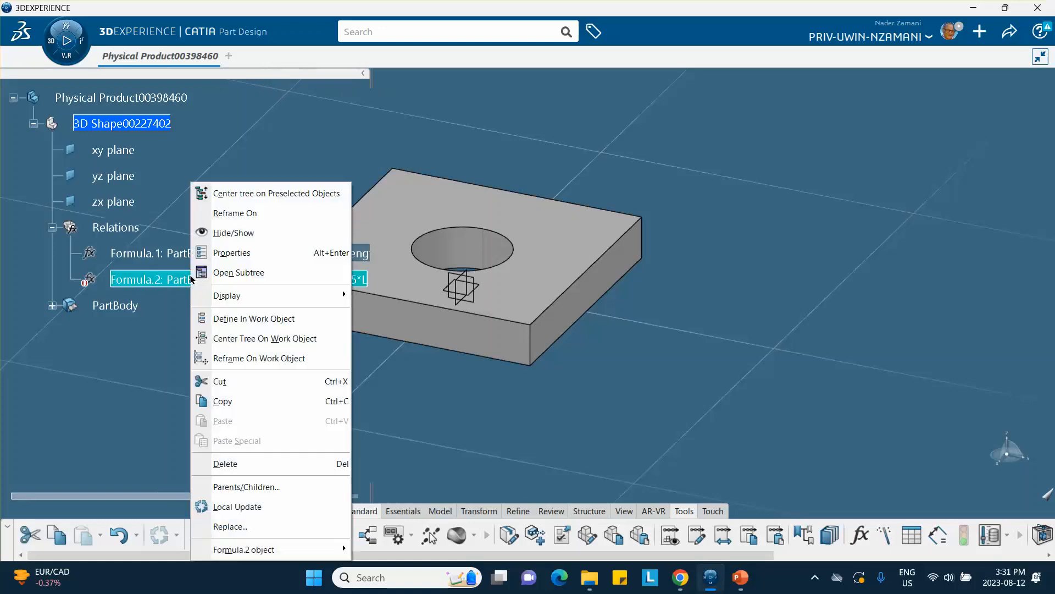
key("Escape")
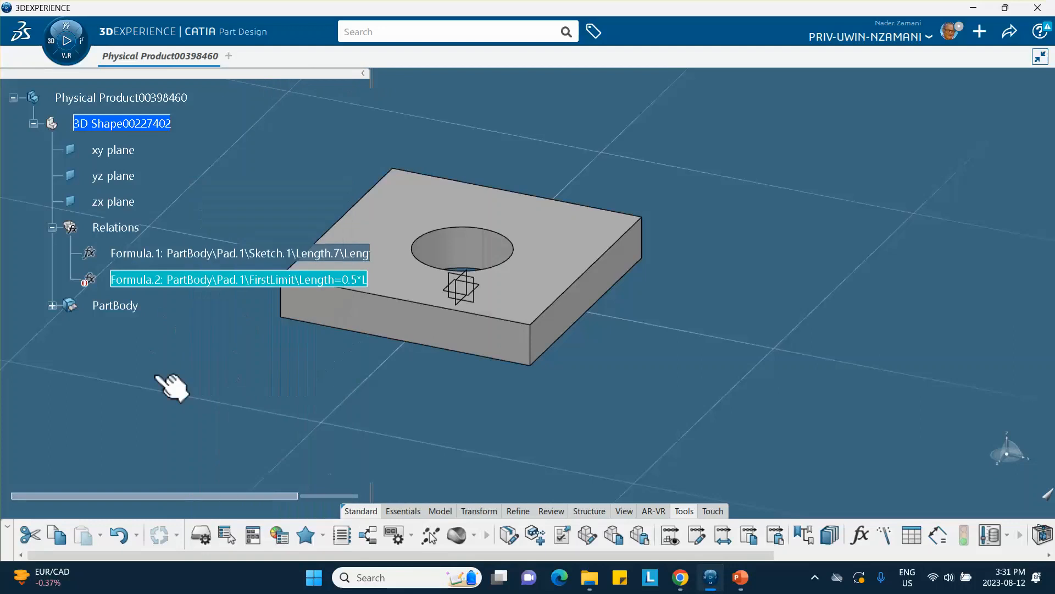
right_click(180, 279)
mouse_move(325, 544)
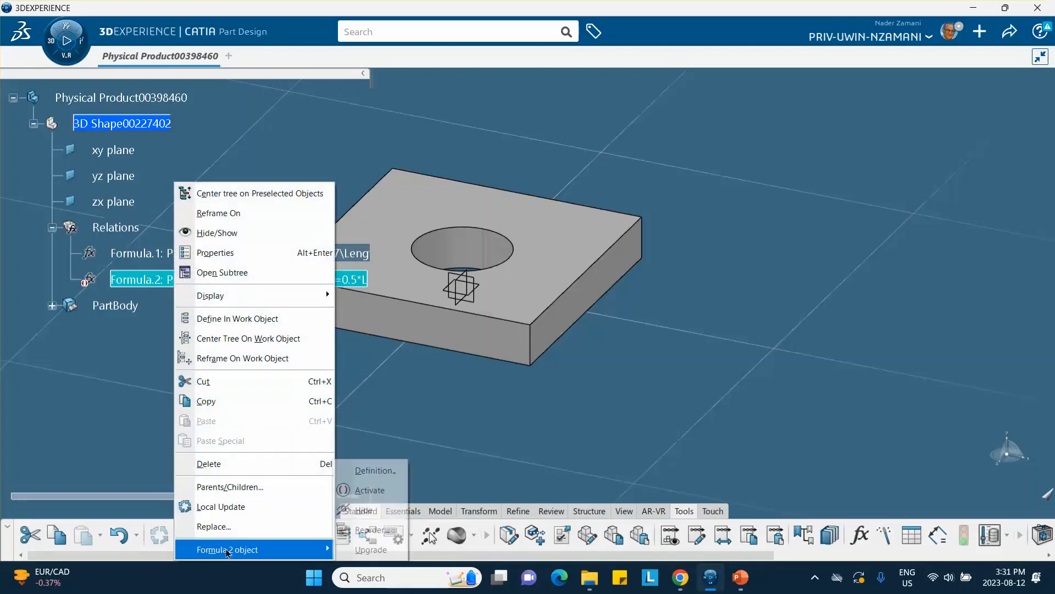
left_click(346, 487)
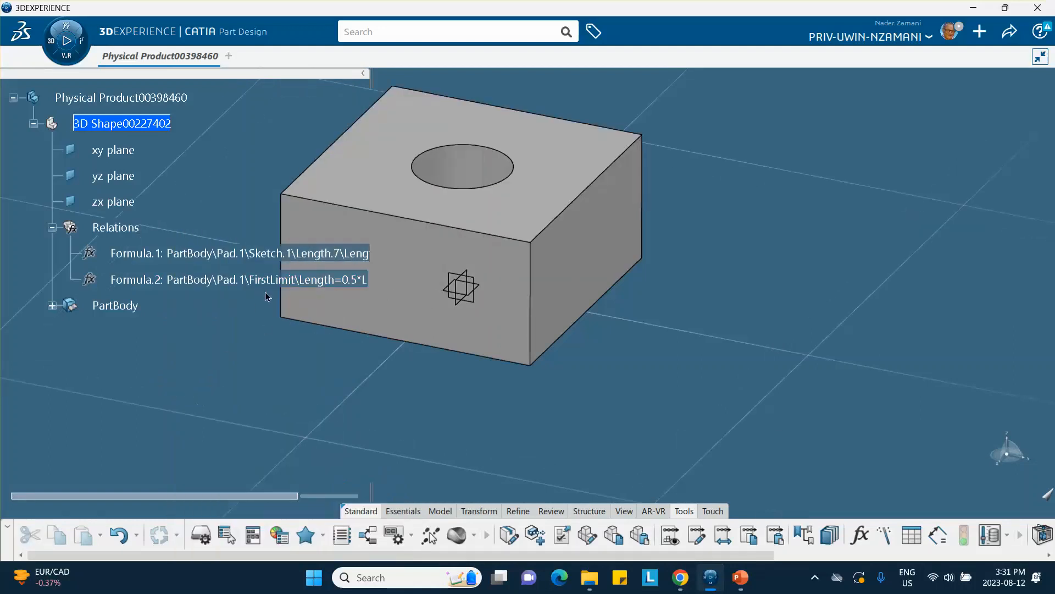
middle_click_drag(398, 356, 480, 377)
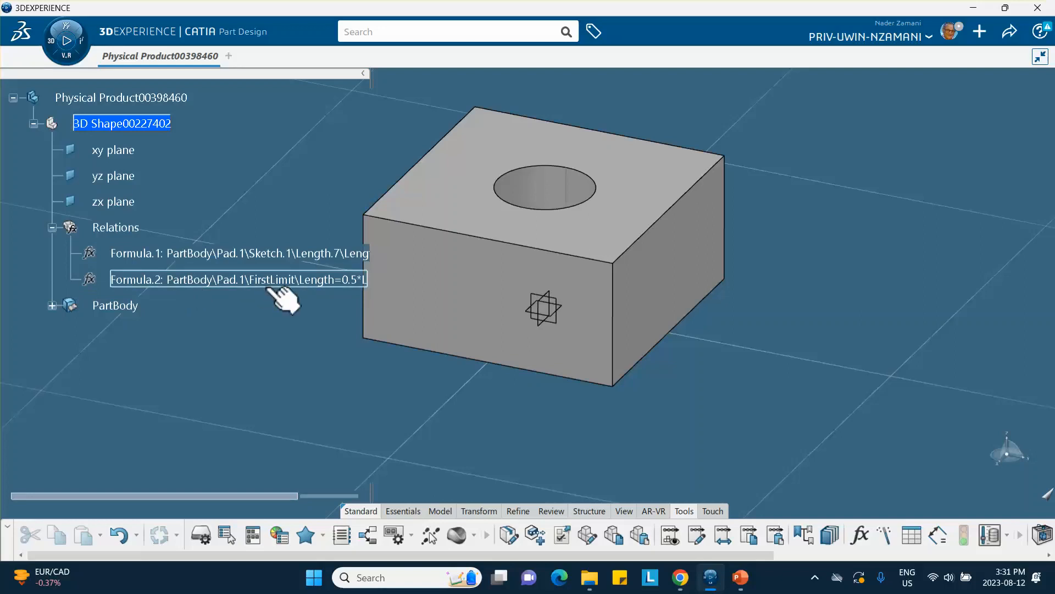
Step: Review Formula.2's options without changes, then check the PowerPoint slides and minimise them
right_click(209, 279)
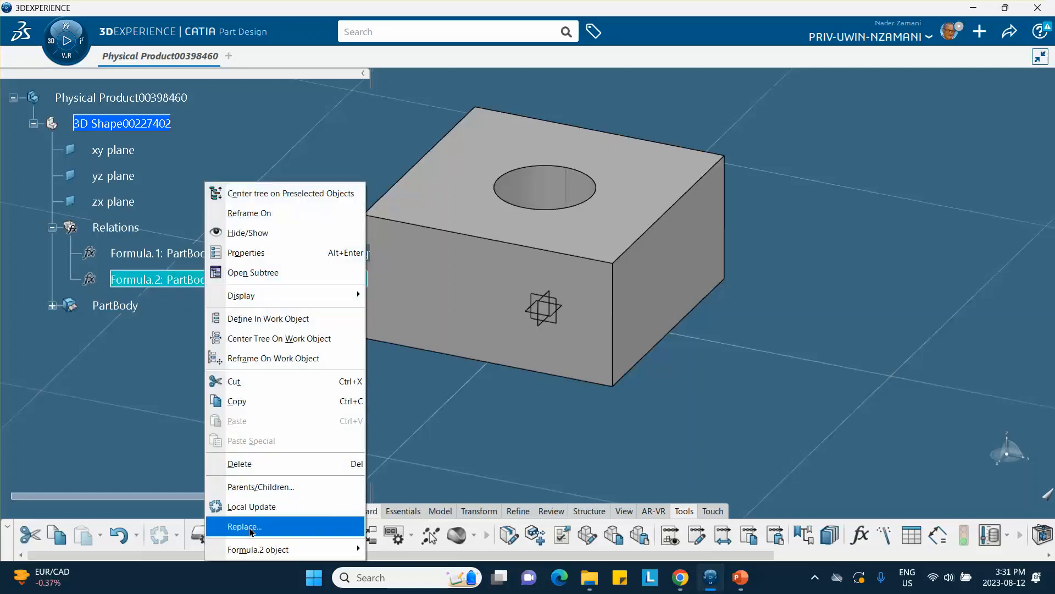
mouse_move(255, 543)
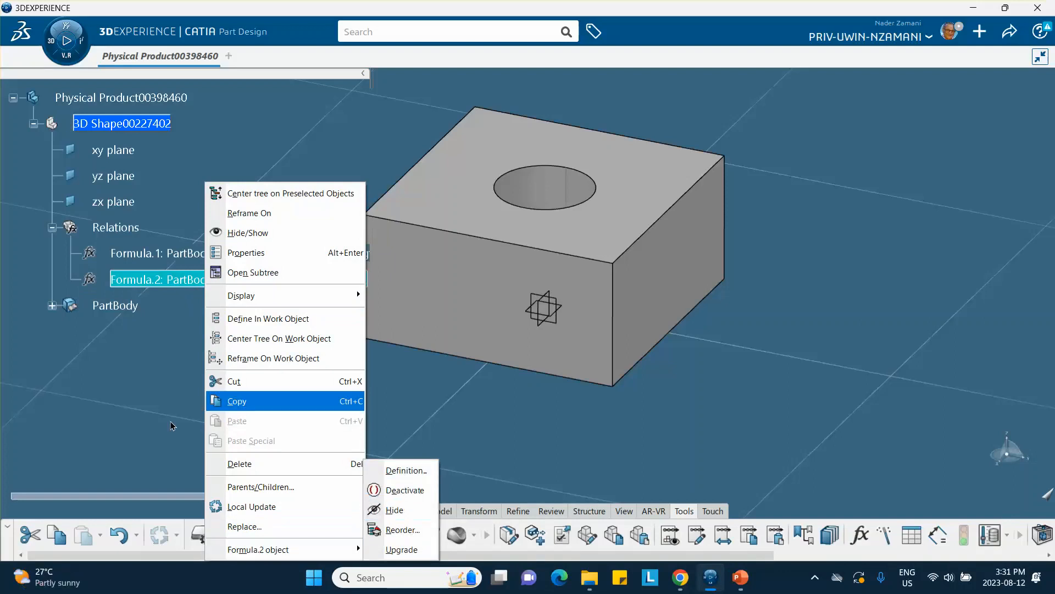
left_click(180, 407)
middle_click_drag(400, 383, 434, 396)
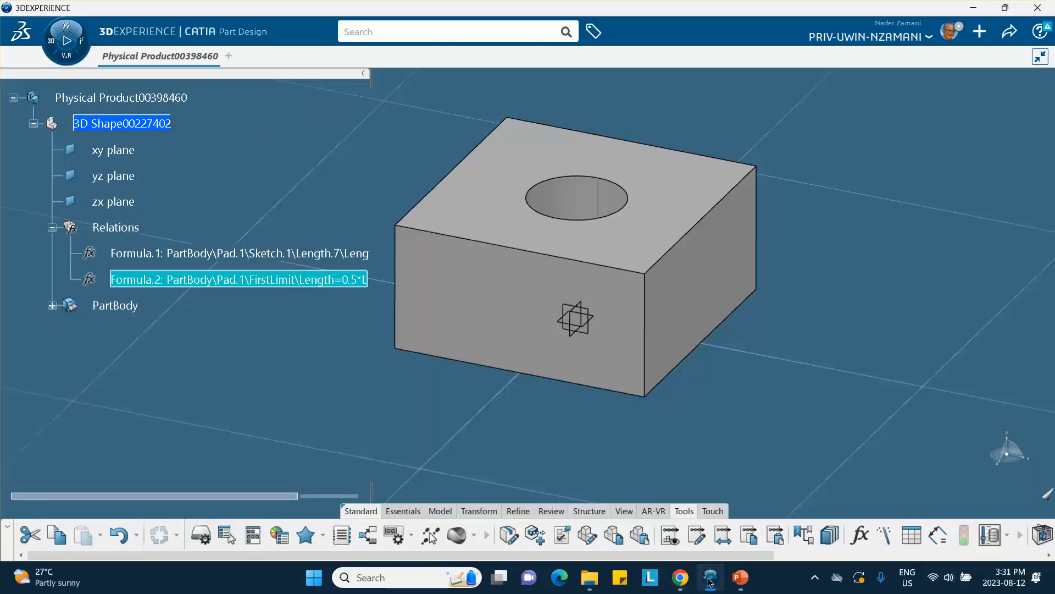
left_click(740, 578)
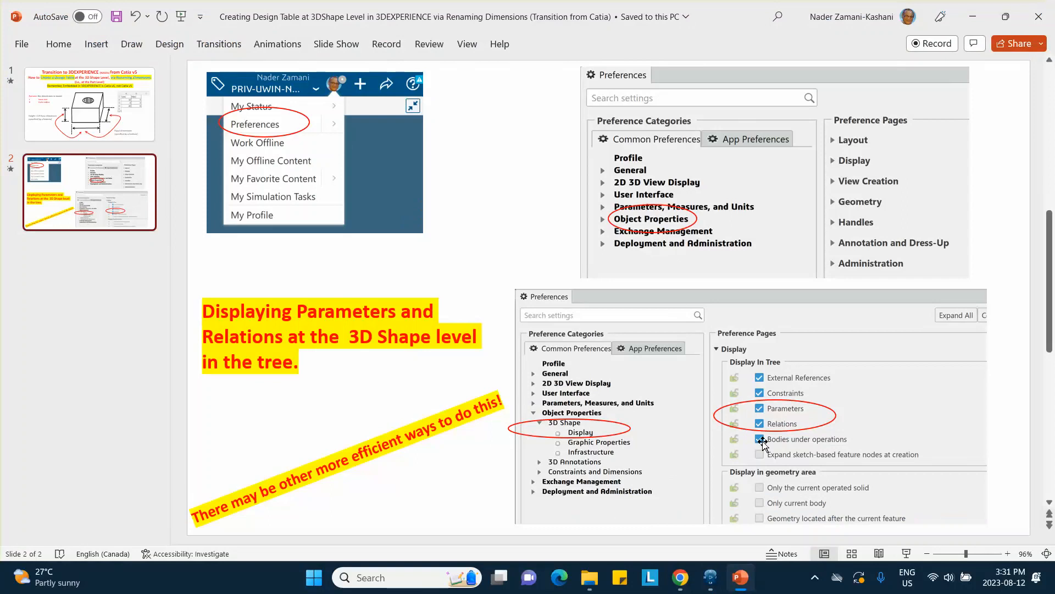
left_click(973, 16)
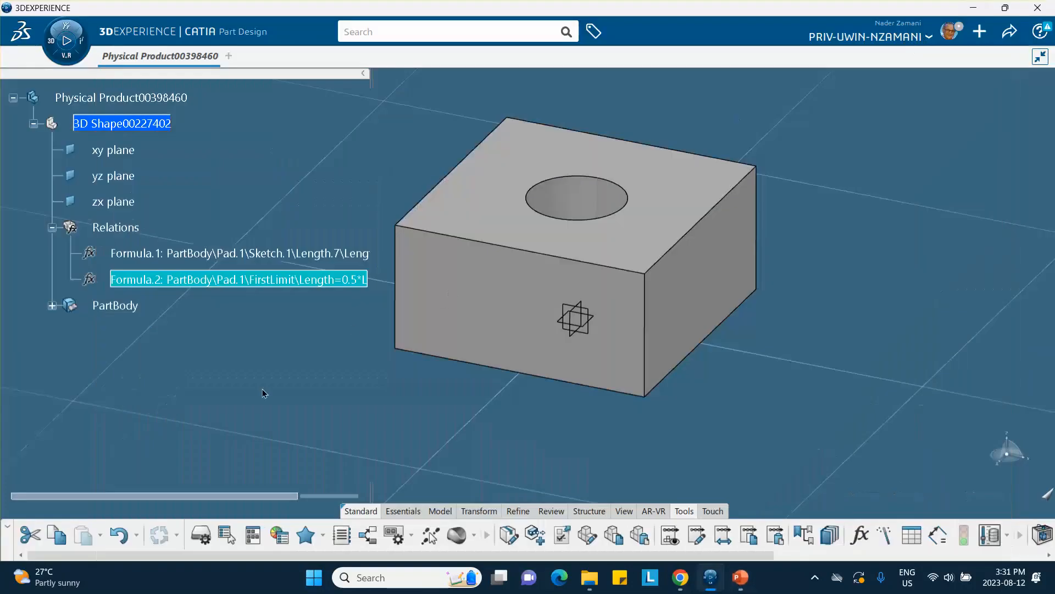
Step: Open the Creation of a Design Table dialog from the Tools commands
mouse_move(274, 364)
middle_mouse_down()
mouse_move(257, 393)
mouse_move(243, 382)
mouse_move(281, 354)
middle_mouse_up()
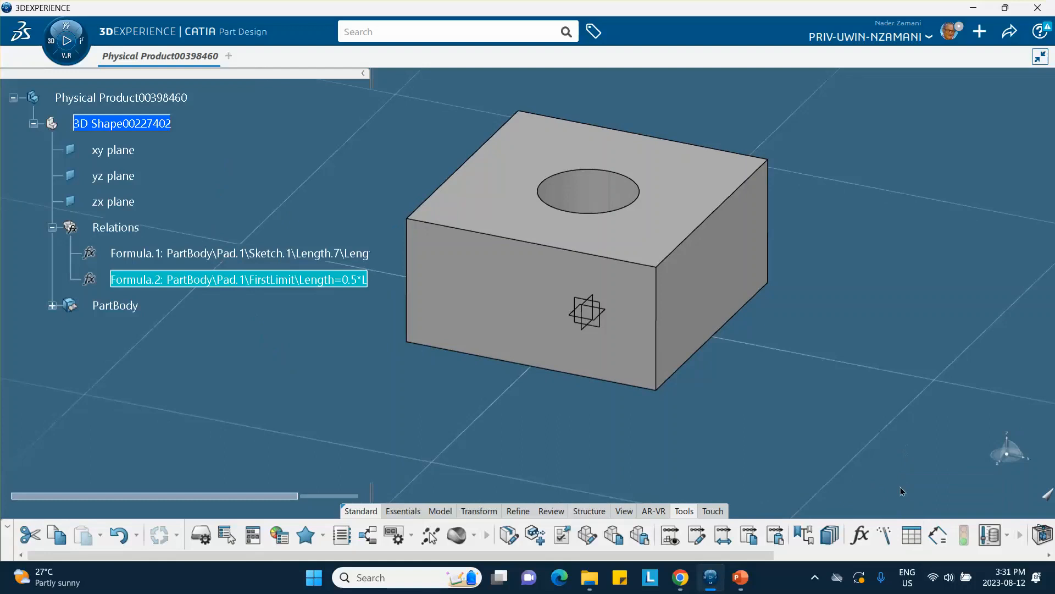
left_click(912, 538)
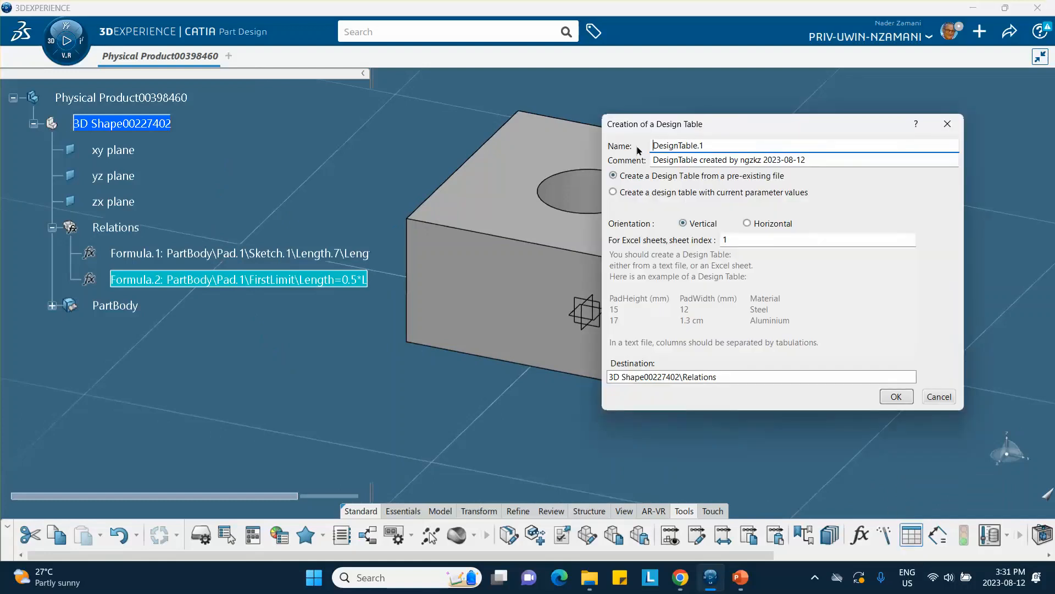
Step: Create DesignTable.1 from a pre-existing file with vertical orientation
left_click(896, 397)
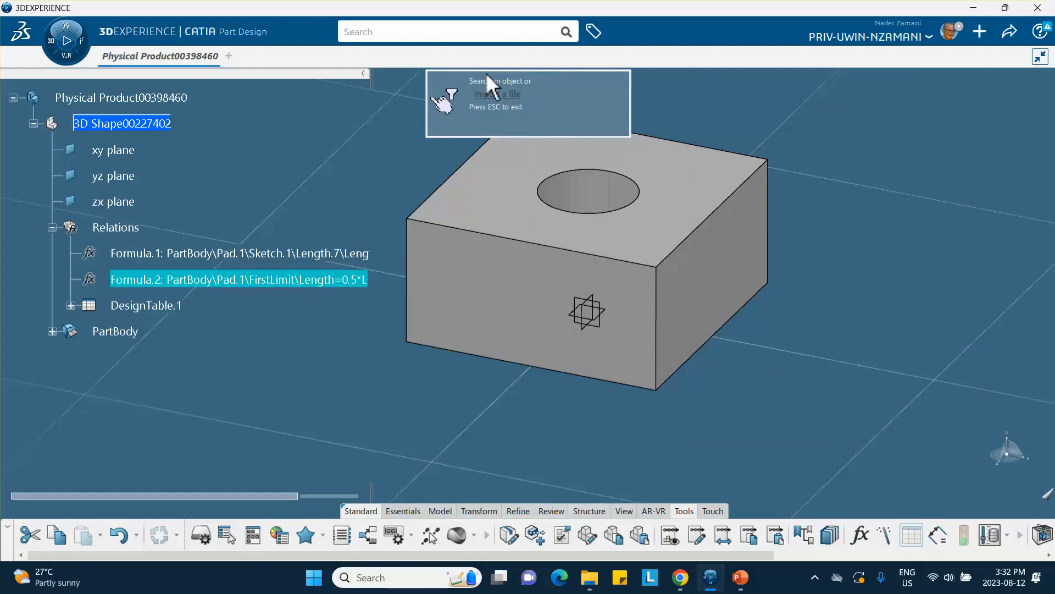
Step: Import the Excel file 'desing table for 3D Shape' as the source of a new design table
left_click(506, 94)
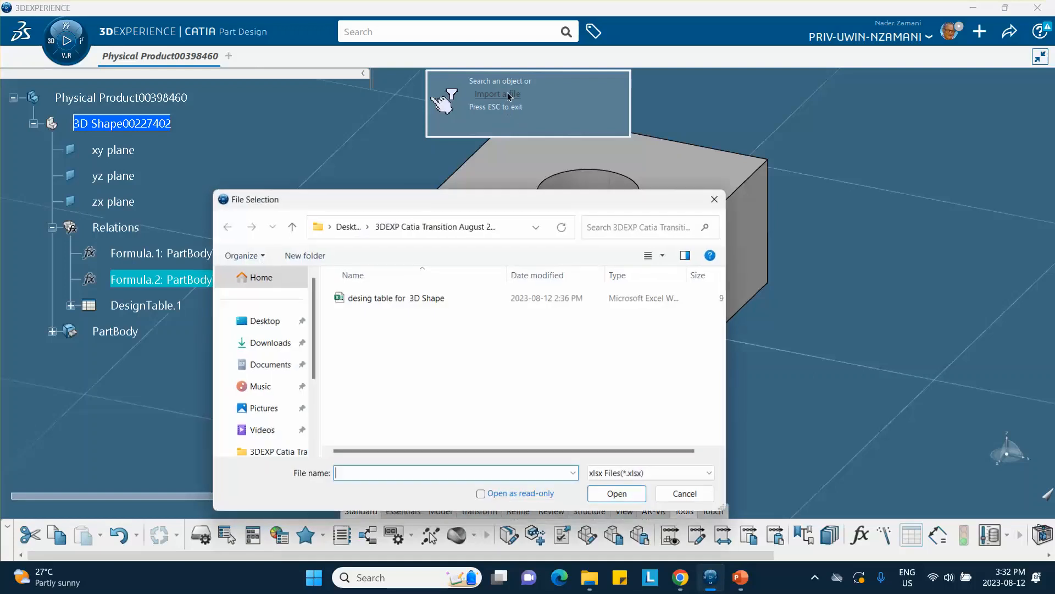
left_click(407, 301)
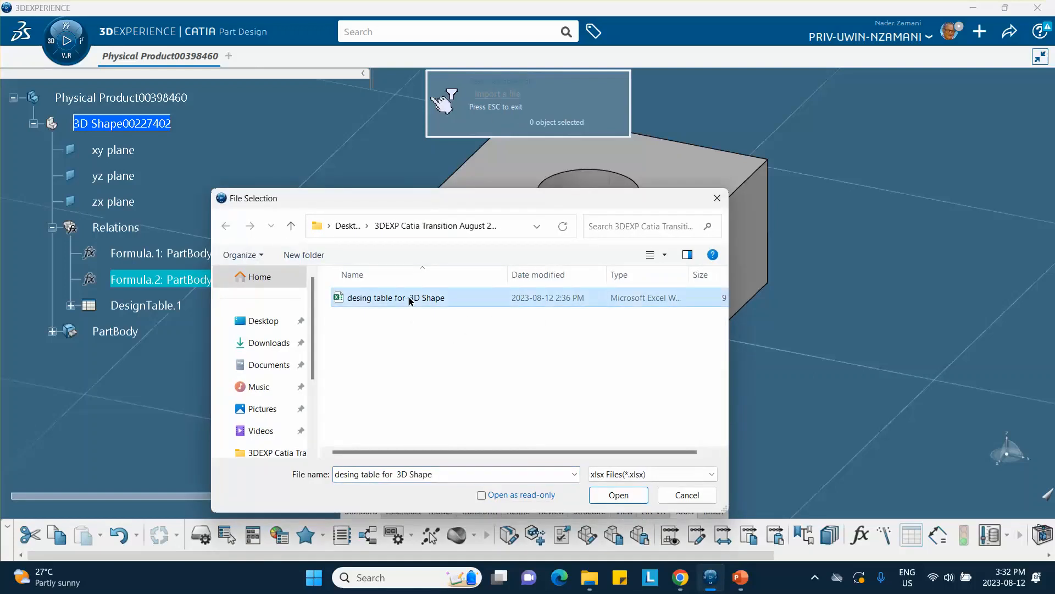
left_click(612, 495)
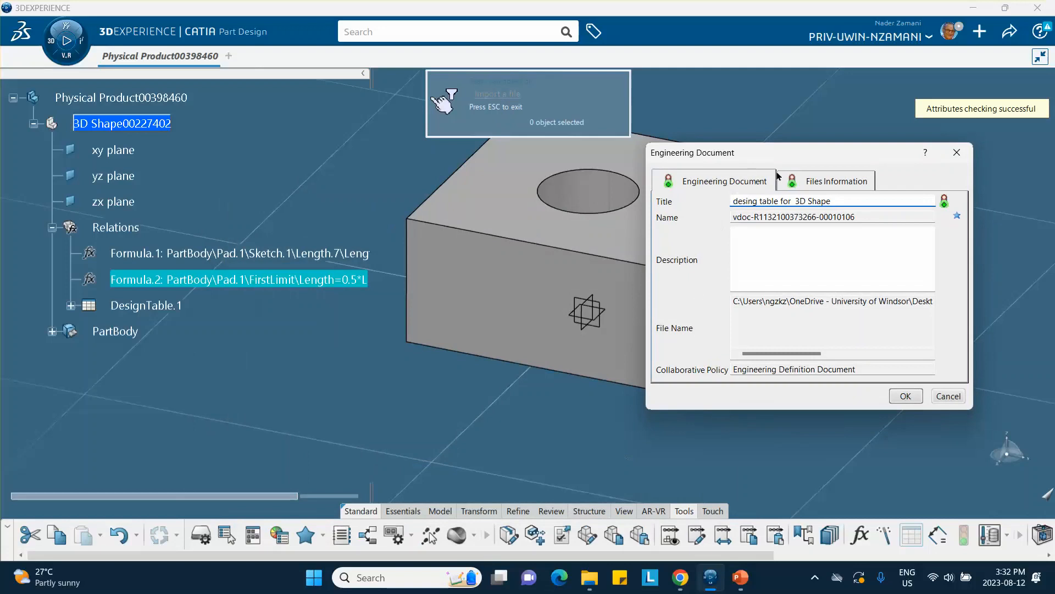
left_click(906, 395)
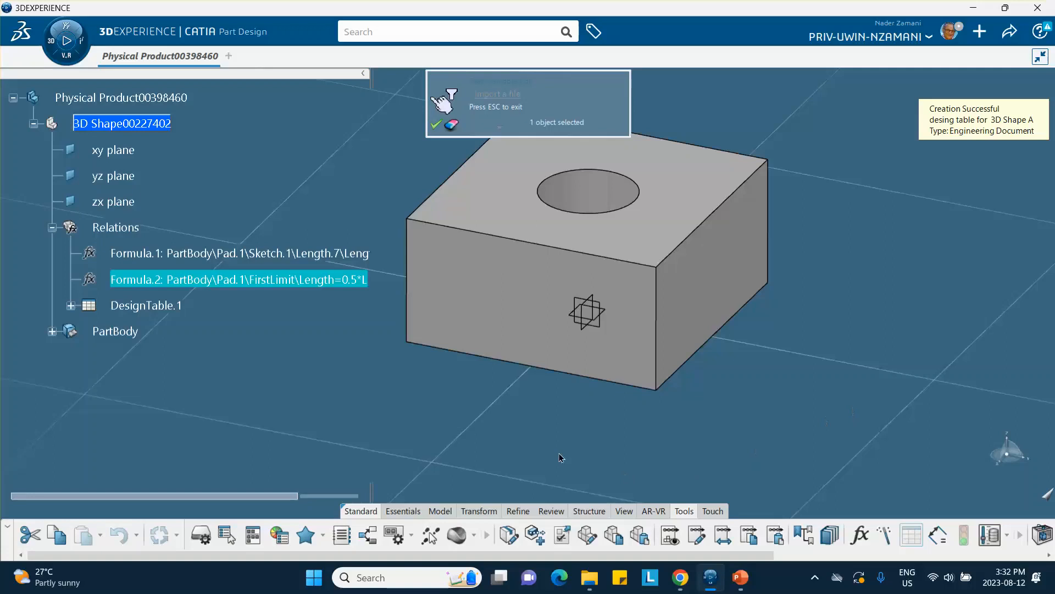
left_click(434, 129)
left_click(897, 396)
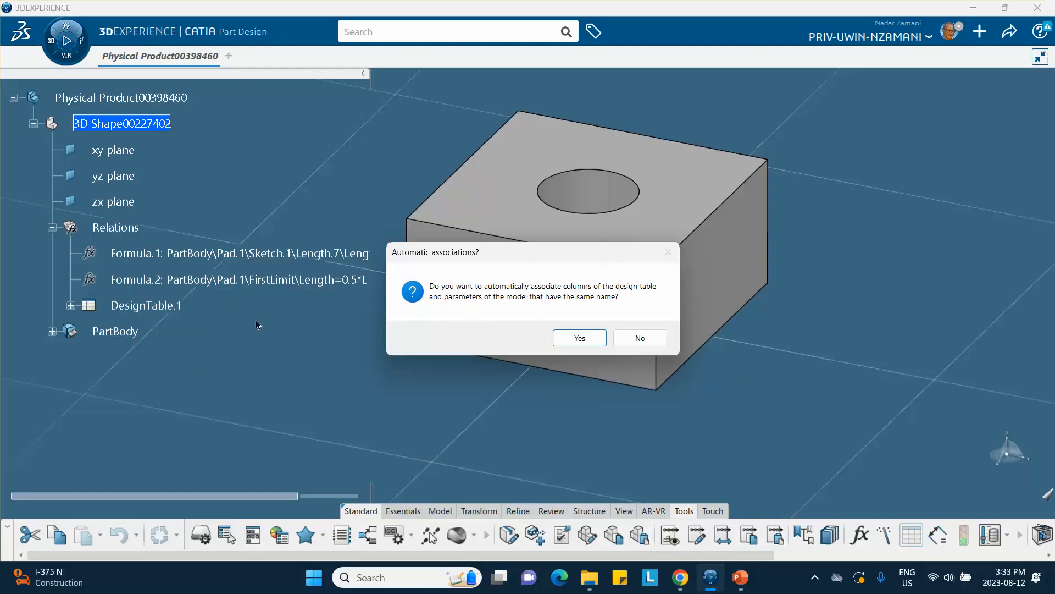
Step: Auto-associate the design table columns with same-named model parameters, then bring the whole block into view
left_click(585, 337)
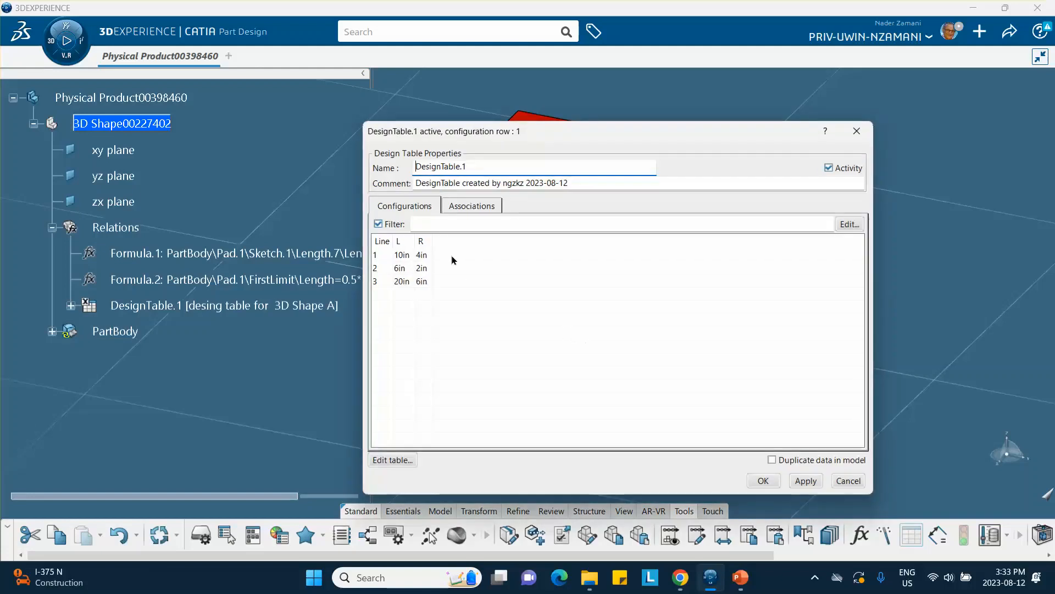
left_click_drag(542, 143, 700, 127)
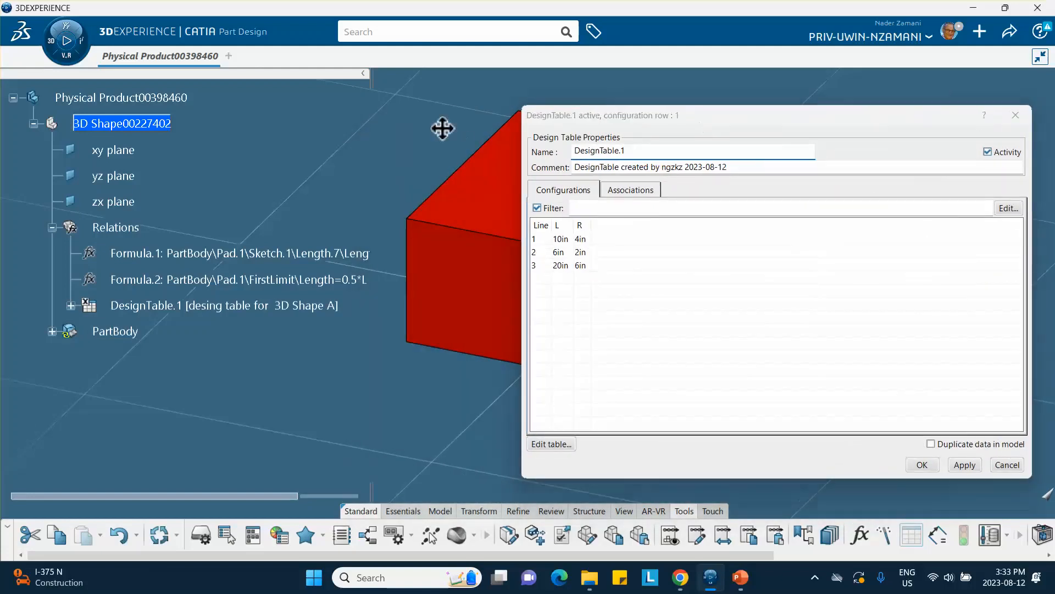
middle_click_drag(287, 156, 271, 179, "ctrl")
middle_click_drag(359, 210, 280, 116)
scroll(296, 357, "up", 2)
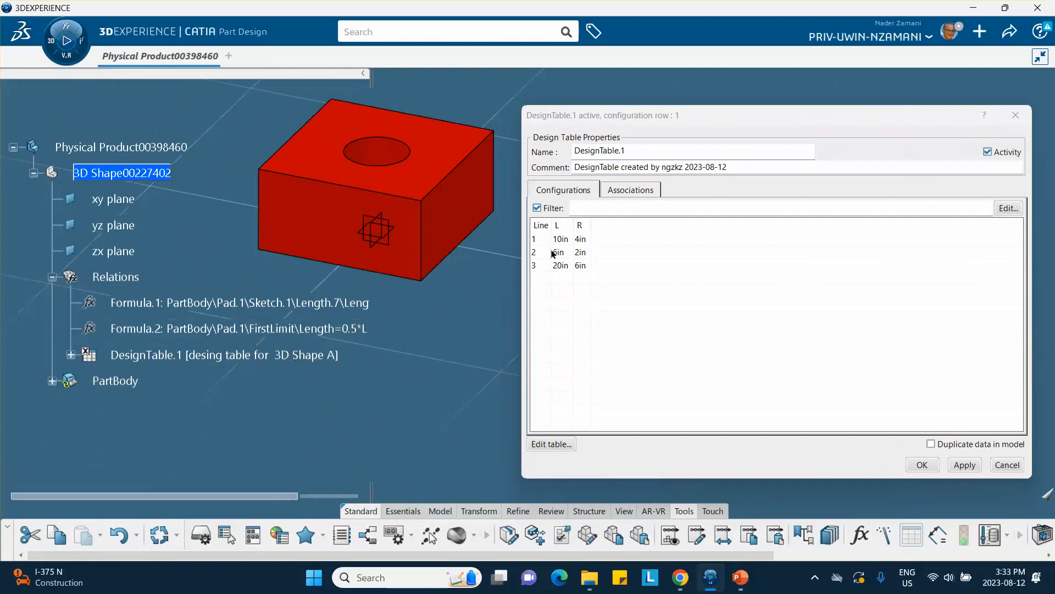
Step: Apply design-table rows 1 (10in, 4in), 2 (6in, 2in) and 3 (20in, 6in) in turn, finishing on row 3
left_click(576, 240)
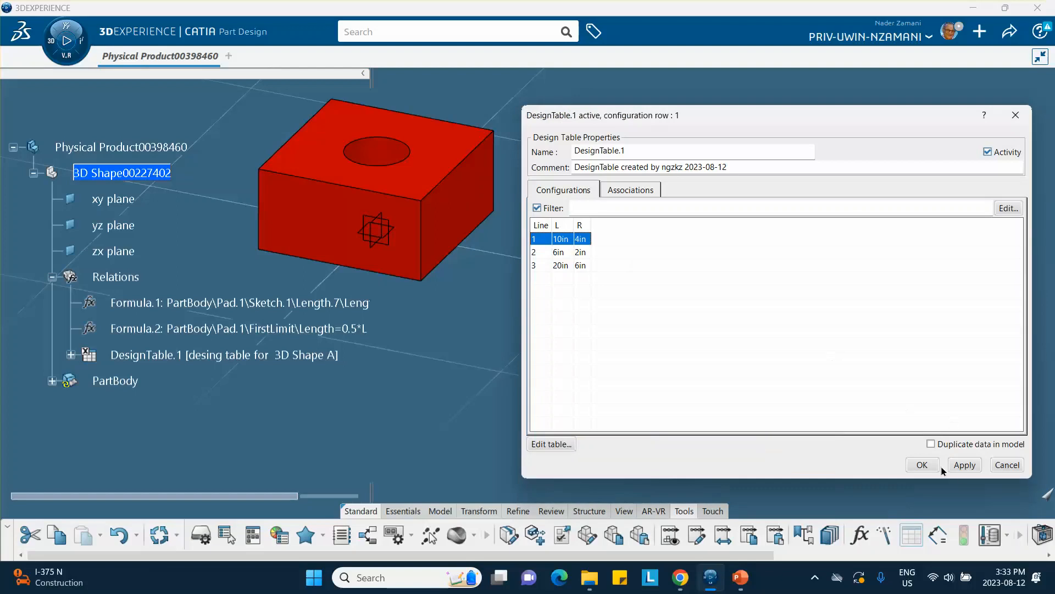
left_click(969, 465)
left_click(566, 253)
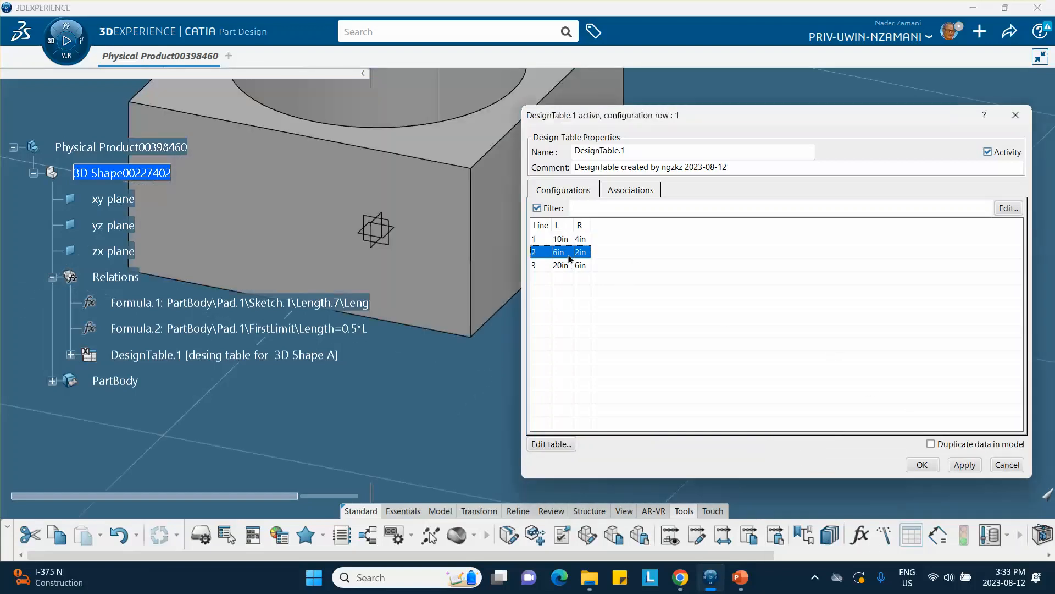
left_click(968, 469)
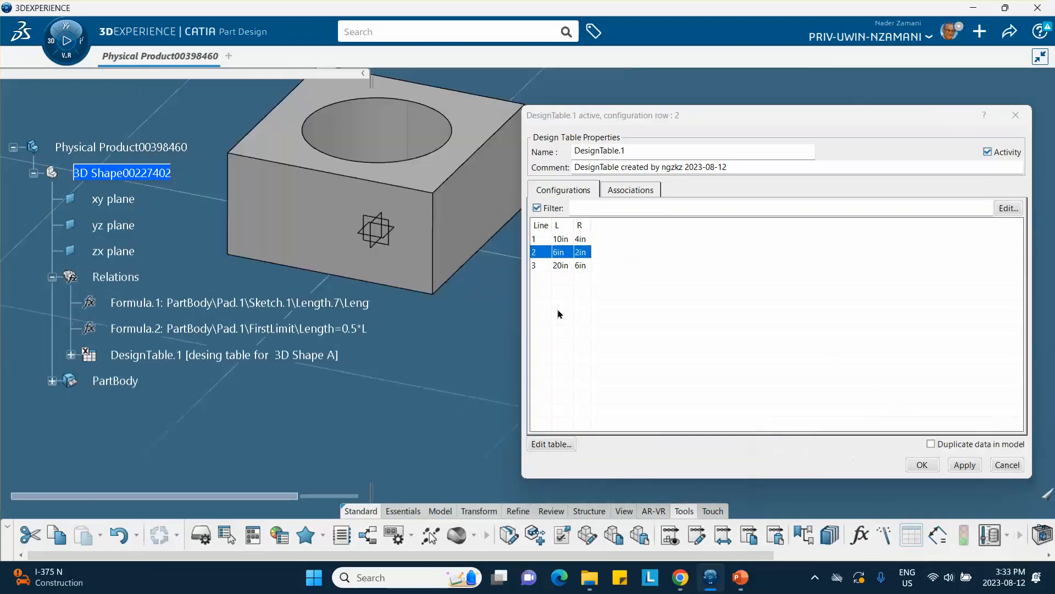
left_click(577, 265)
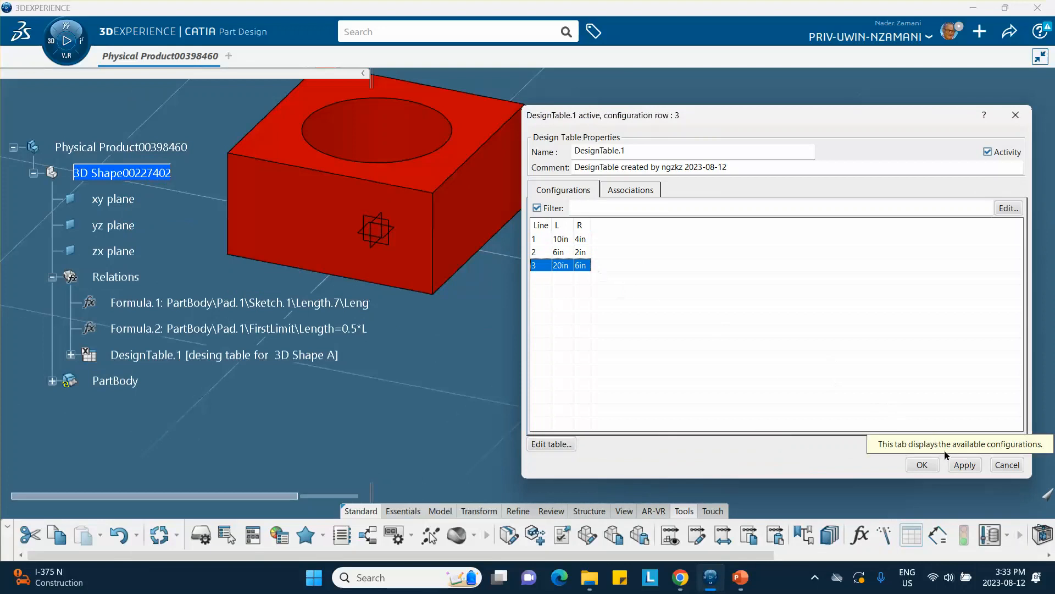
left_click(965, 466)
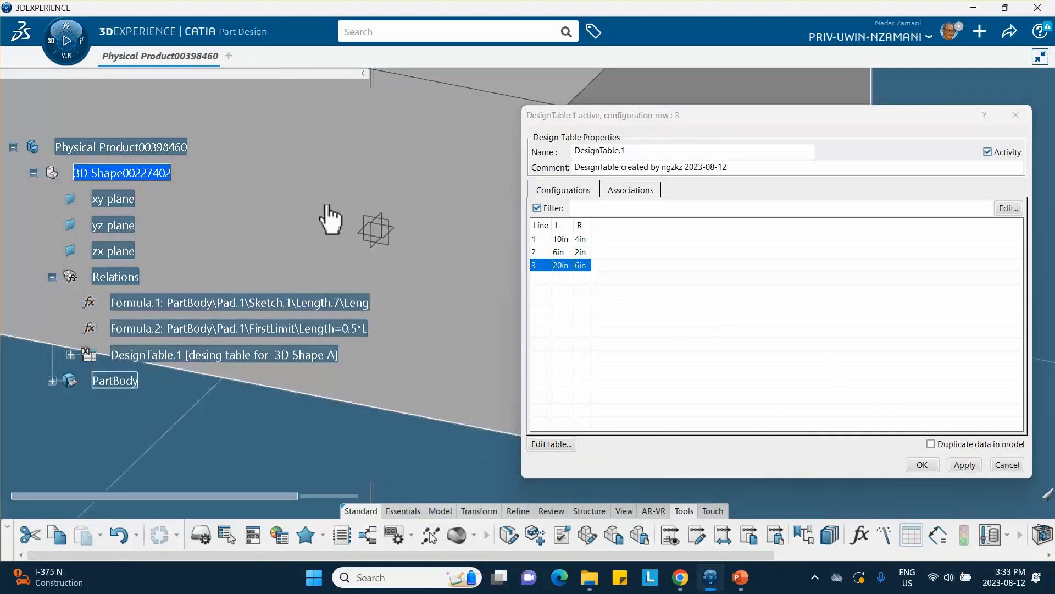
middle_click_drag(327, 205, 330, 379, "ctrl")
middle_click_drag(321, 305, 194, 261)
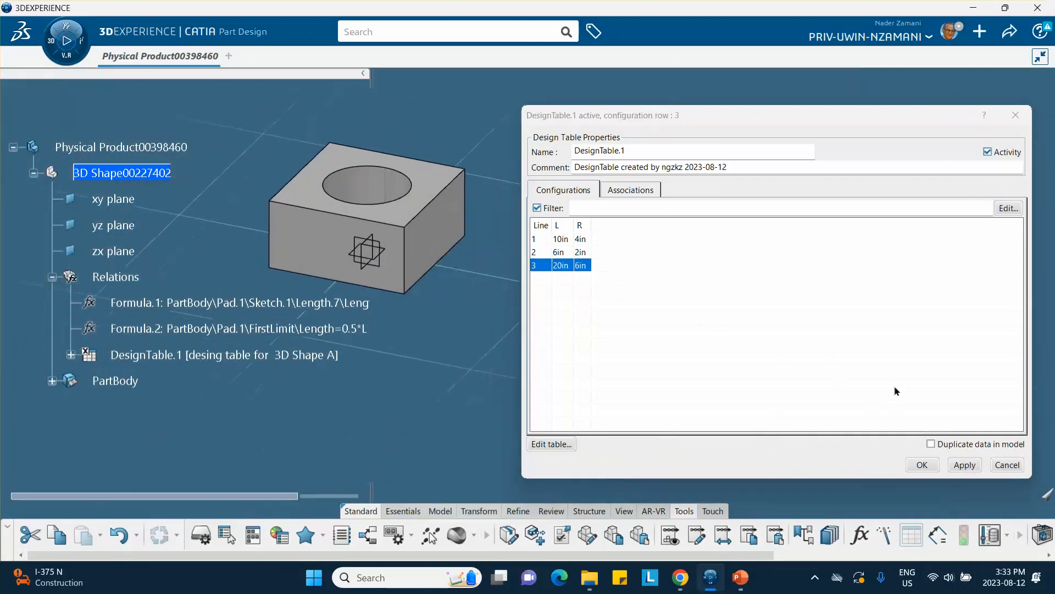
left_click(923, 466)
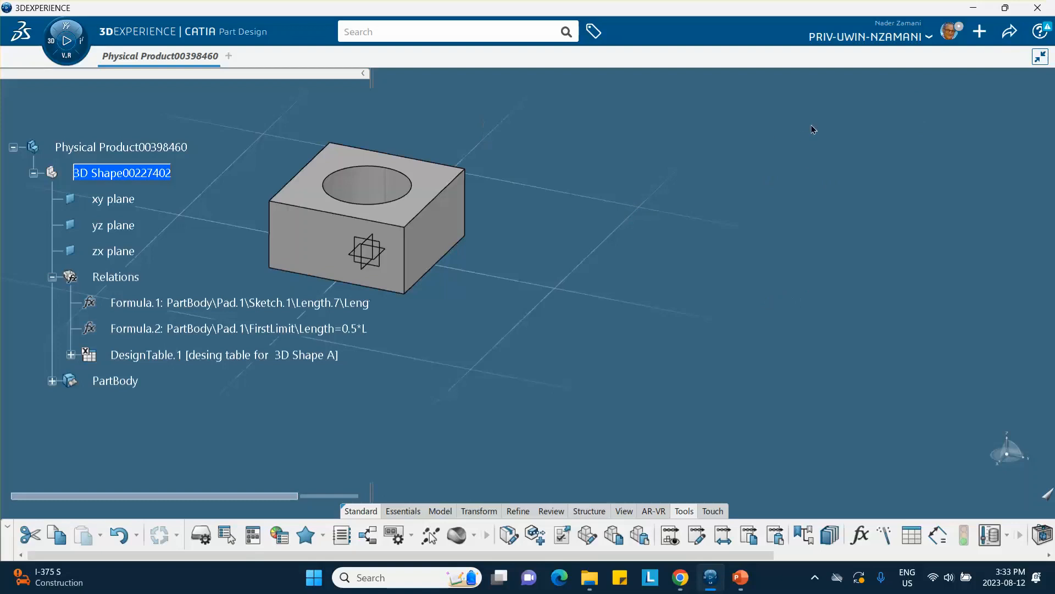
Step: Hide Parameters and Relations in the 3D Shape specification tree display preferences
left_click(945, 36)
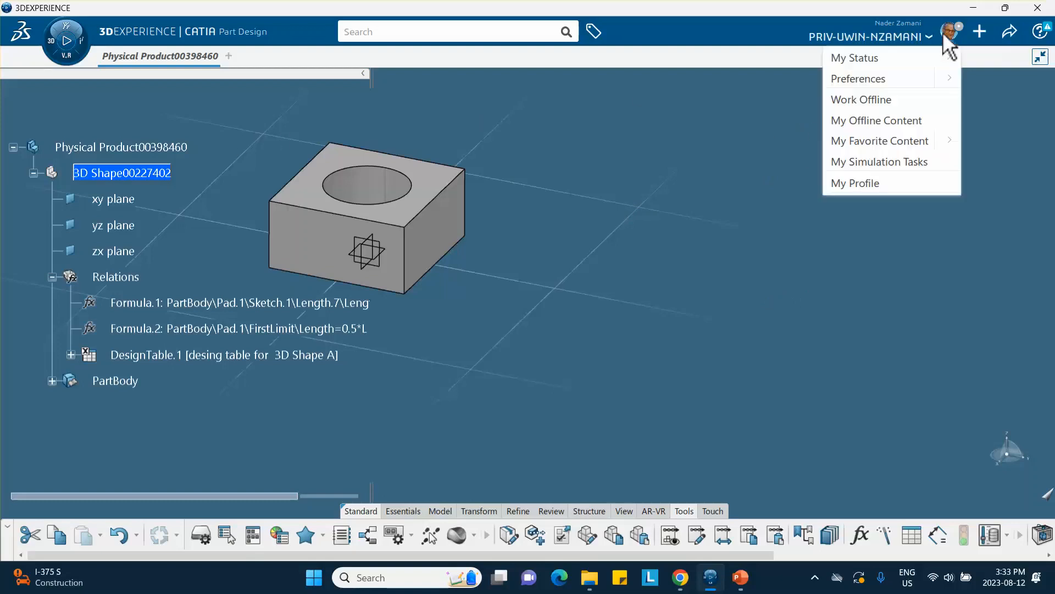
left_click(862, 81)
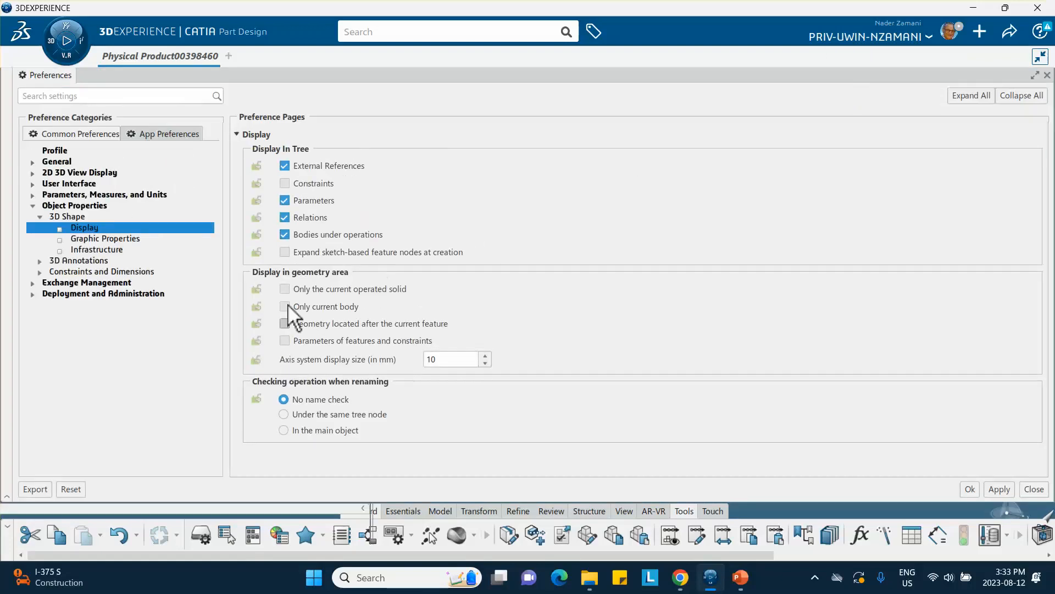
left_click(285, 201)
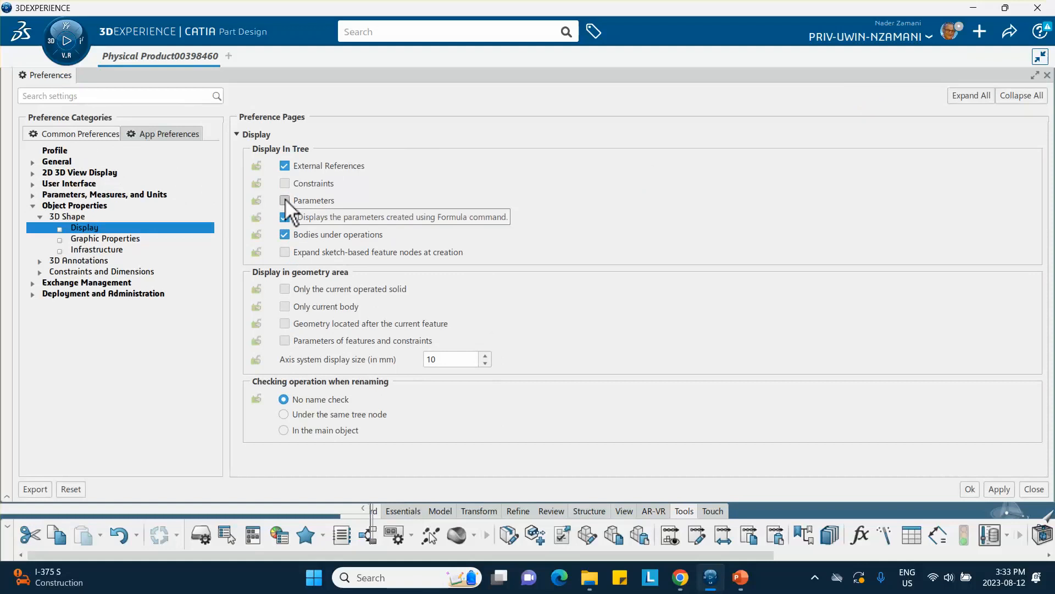
left_click(286, 217)
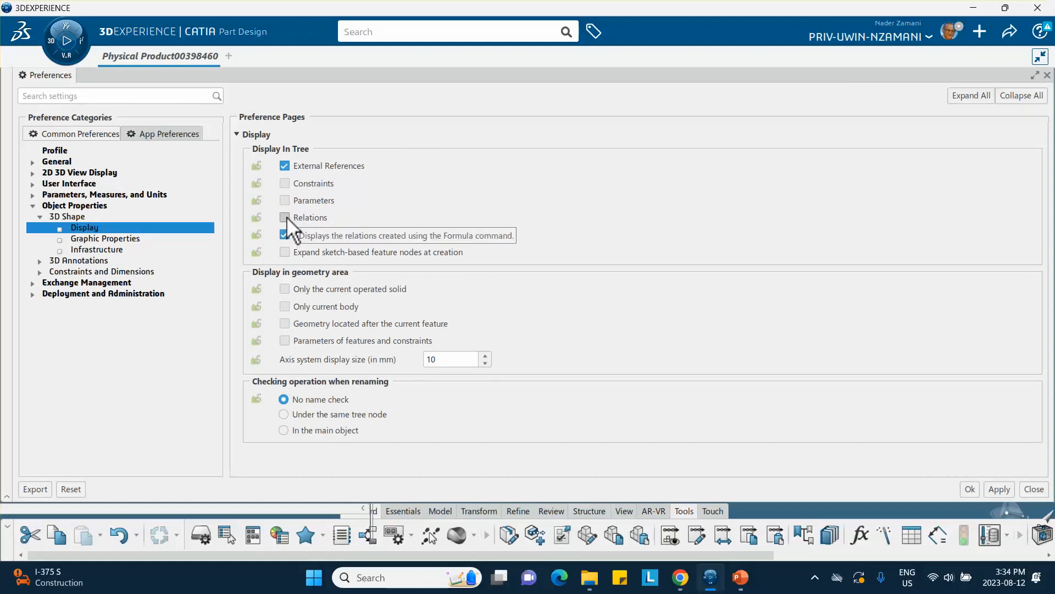
left_click(968, 488)
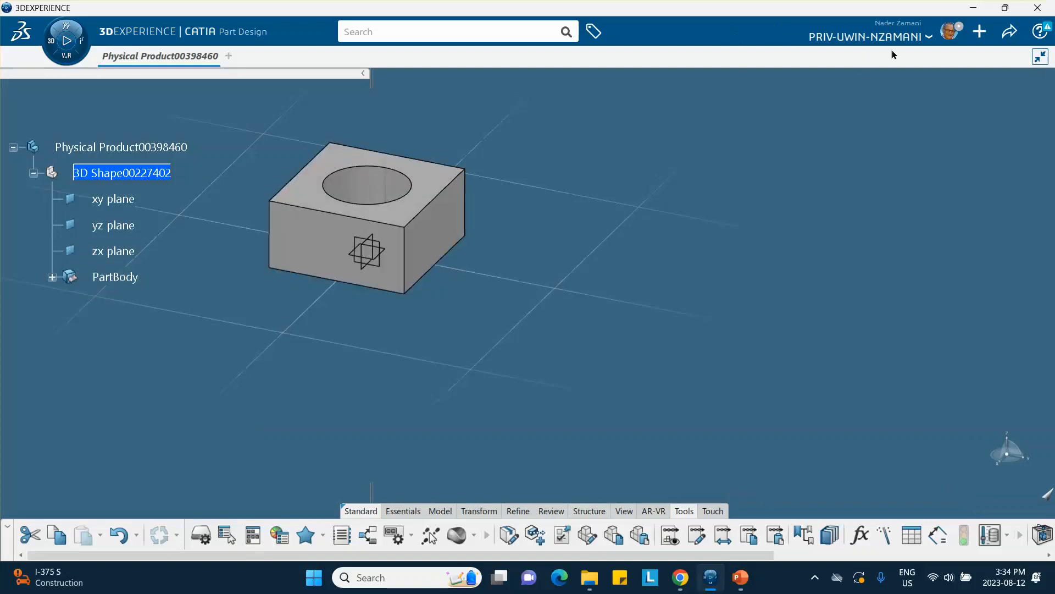
Step: Review the Parameters, Measures and Units preference settings, then close Preferences
left_click(951, 34)
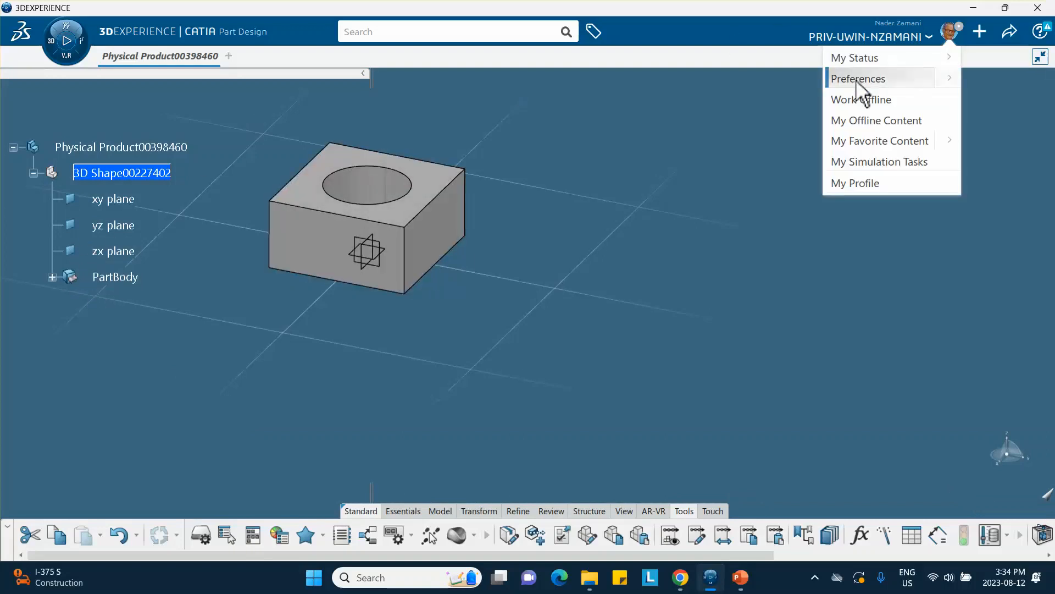
left_click(859, 80)
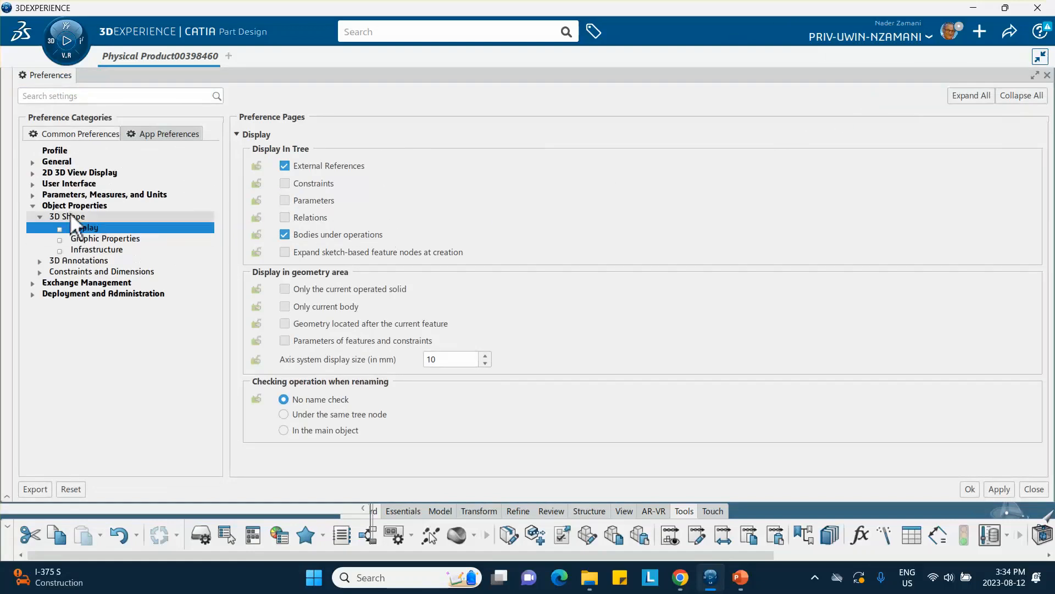
left_click(39, 216)
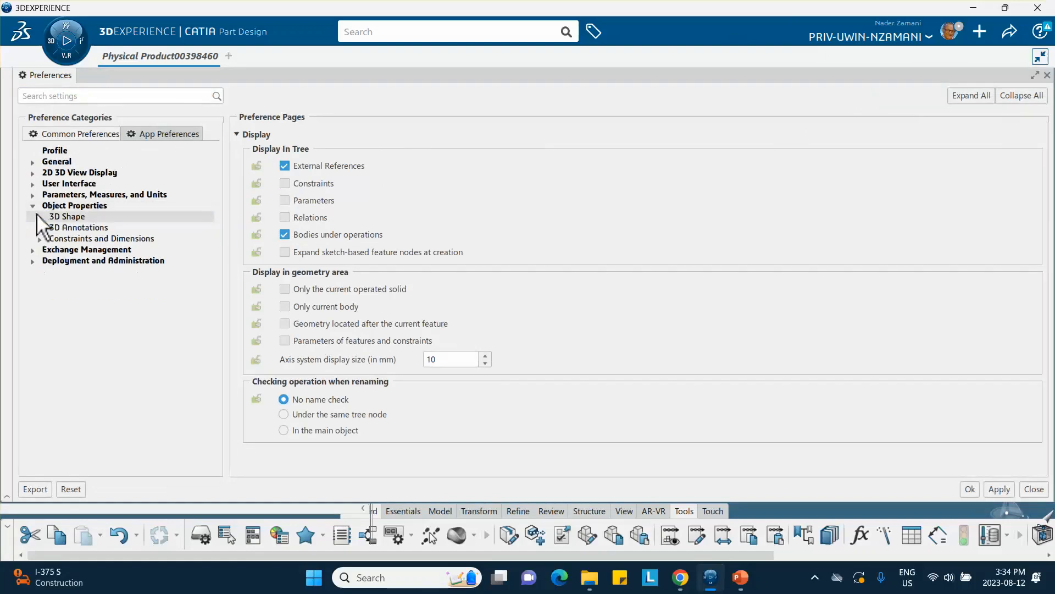
left_click(32, 207)
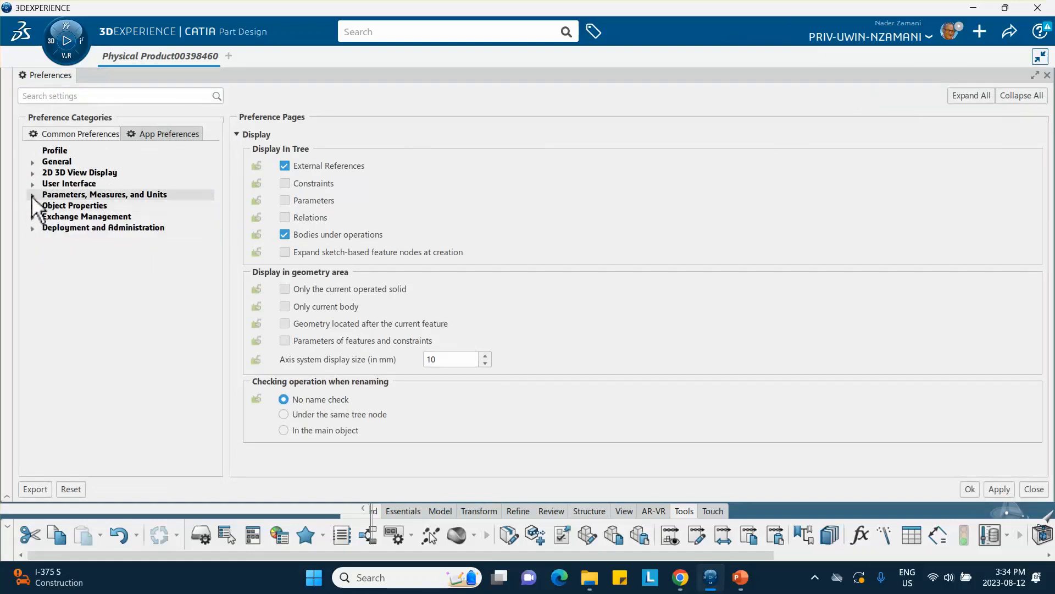
left_click(32, 195)
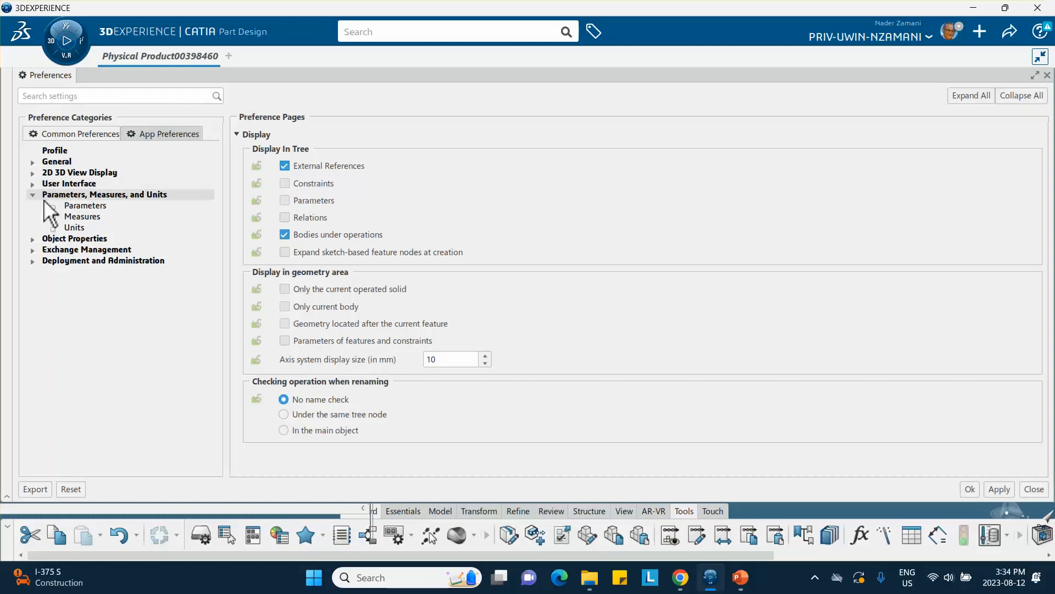
left_click(81, 204)
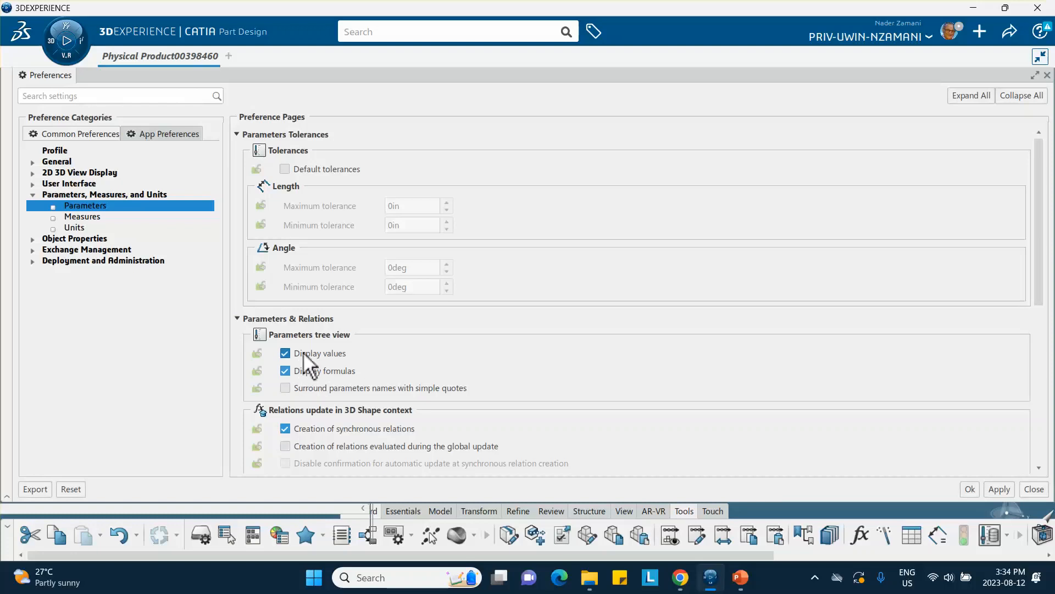
left_click(970, 490)
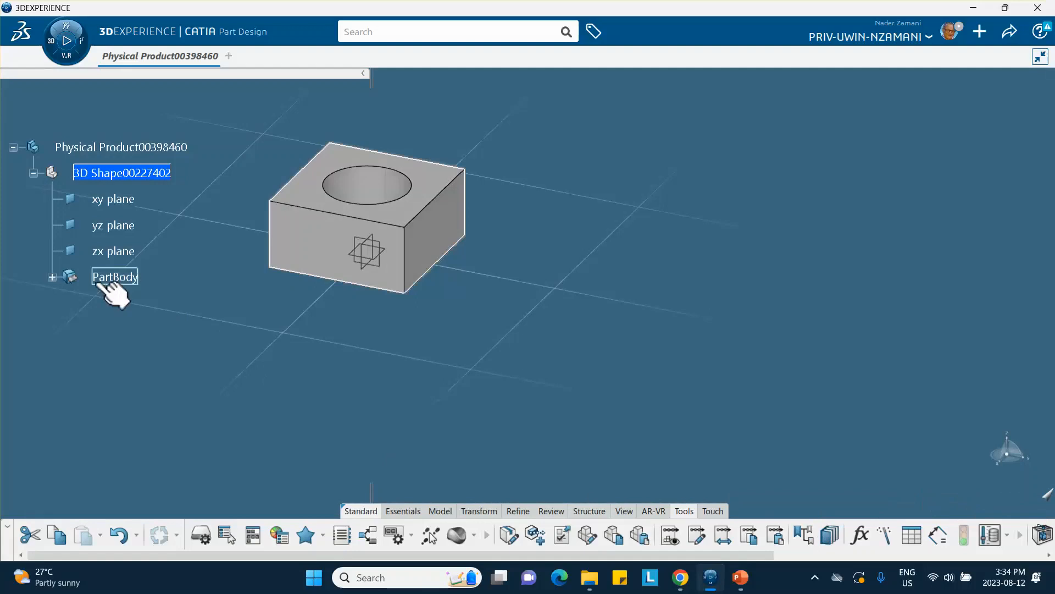
Step: Show Relations again in the 3D Shape tree display preferences, keeping parameters hidden
left_click(945, 31)
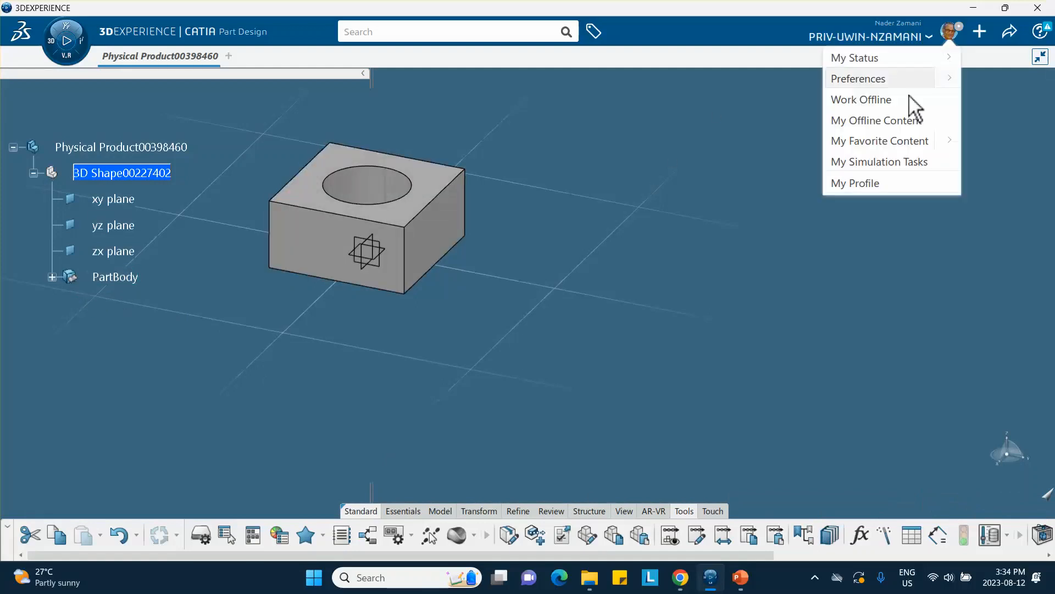
left_click(859, 78)
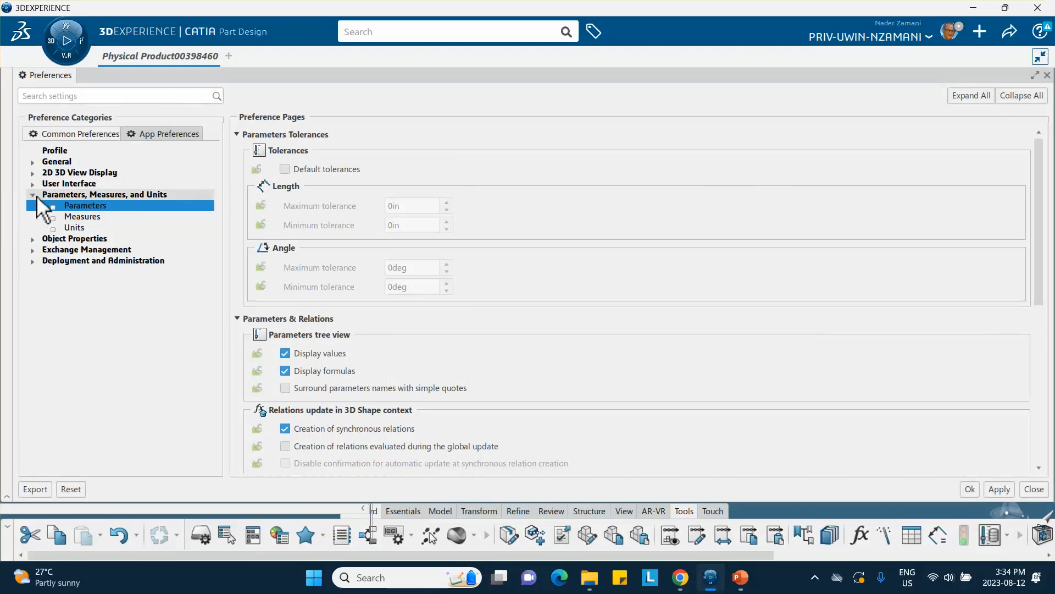
left_click(32, 195)
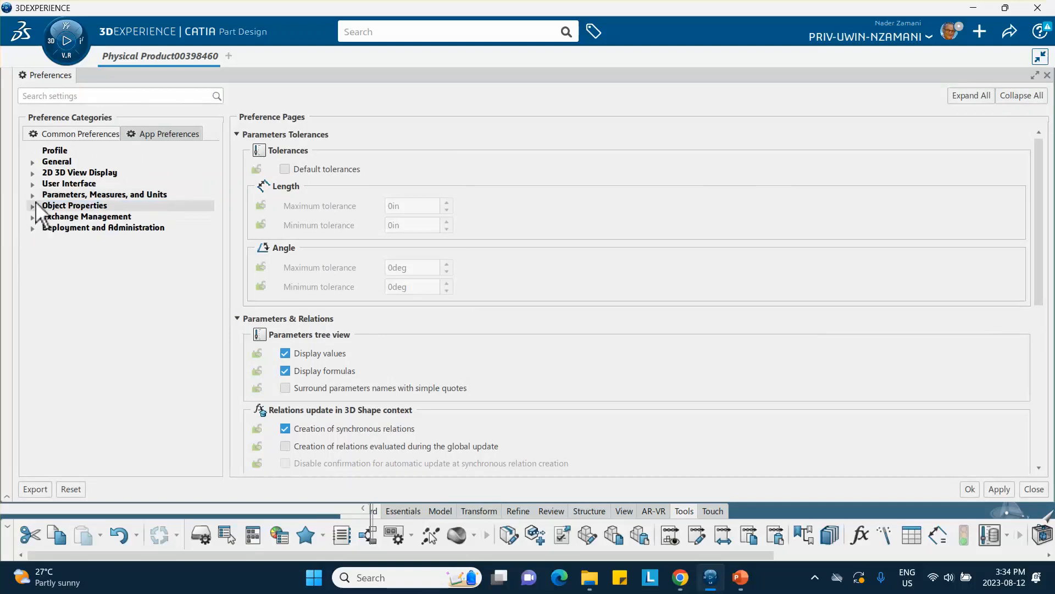
left_click(32, 206)
left_click(64, 215)
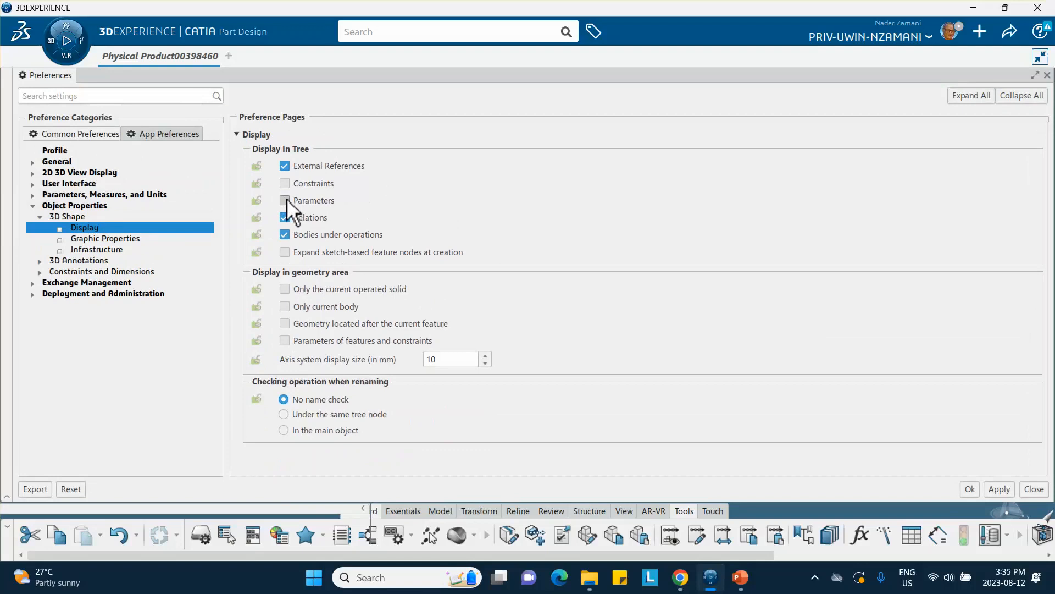
left_click(970, 489)
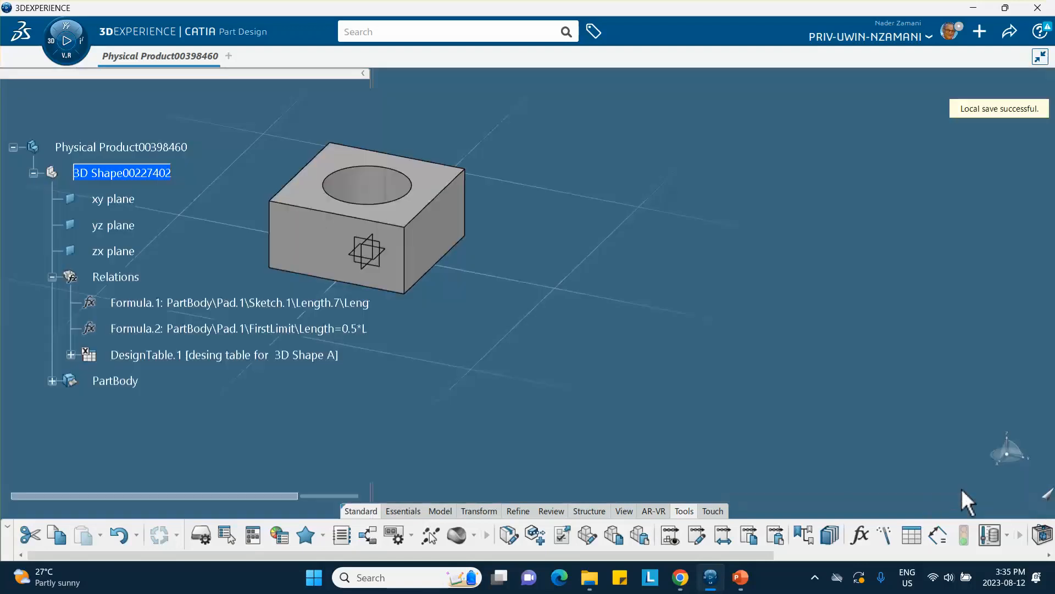
double_click(169, 356)
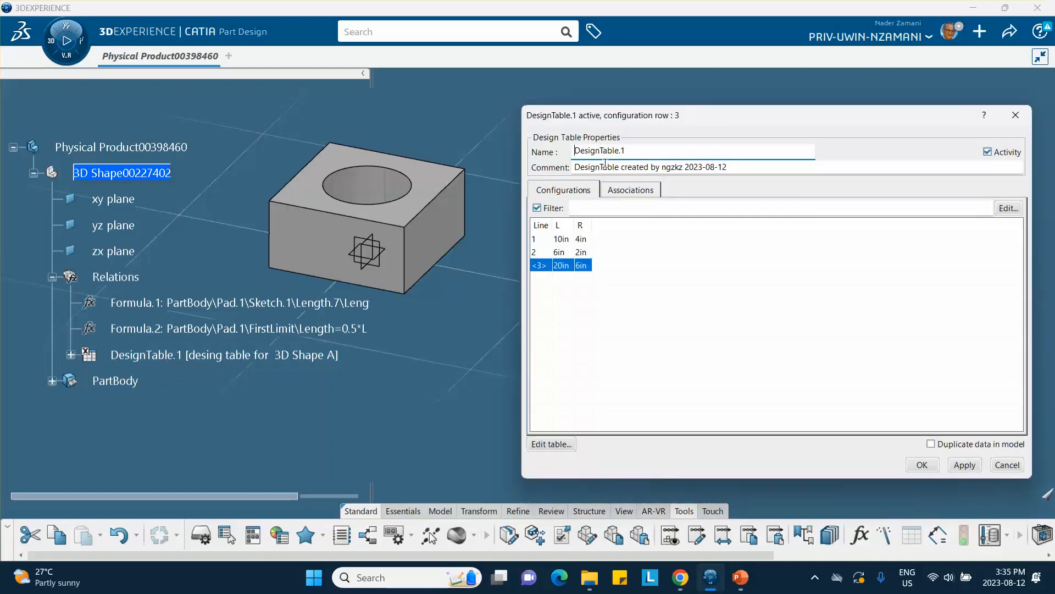
left_click(922, 465)
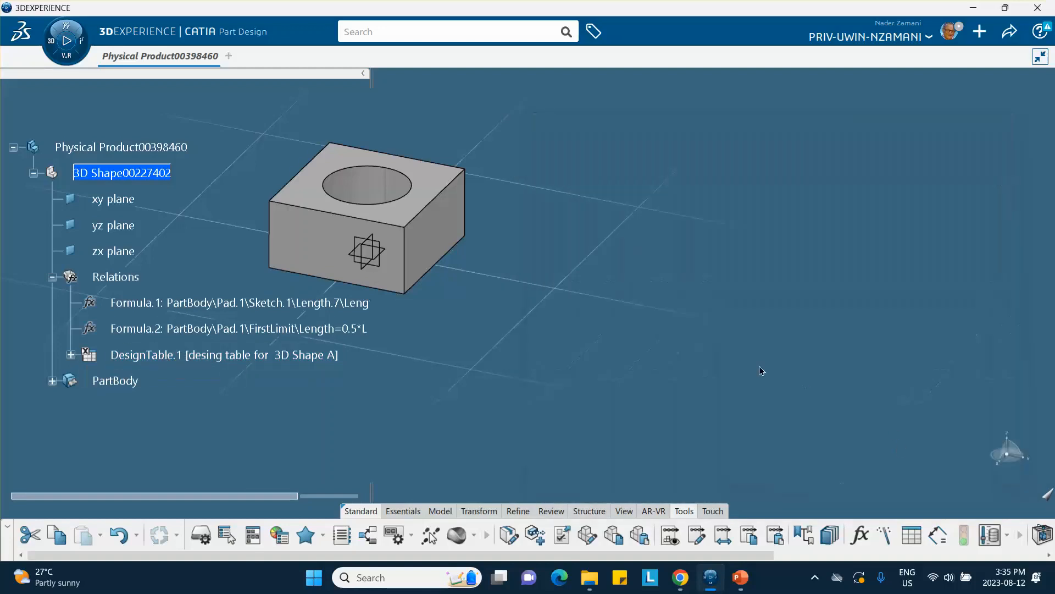